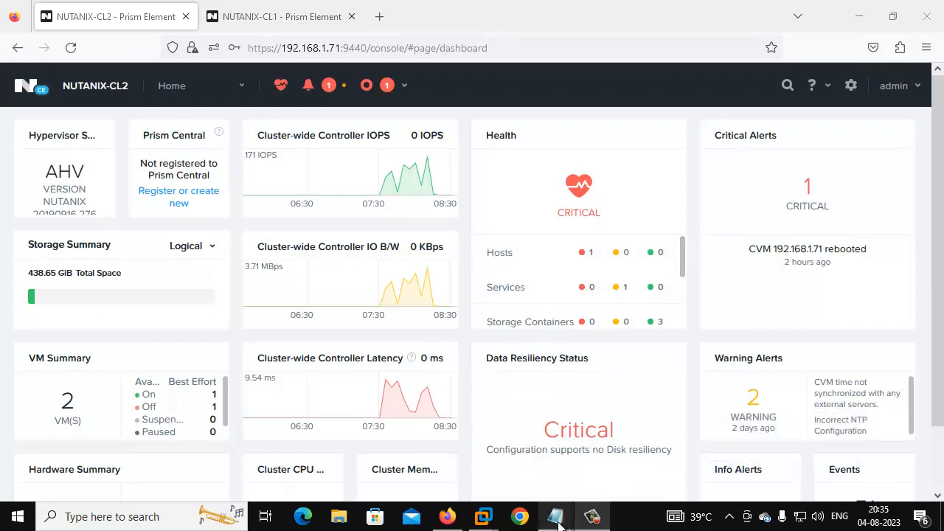
# Step: Bring the Notepad migration-prerequisites notes in front of the NUTANIX-CL2 dashboard
pyautogui.moveTo(555, 516)
pyautogui.click(594, 449)
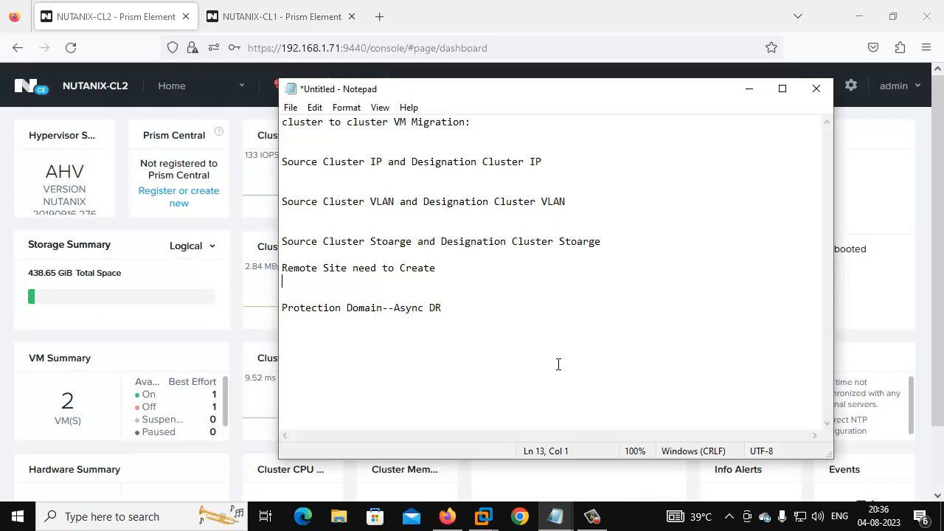
# Step: Minimize the migration checklist notes to return to the NUTANIX-CL2 dashboard
pyautogui.click(750, 90)
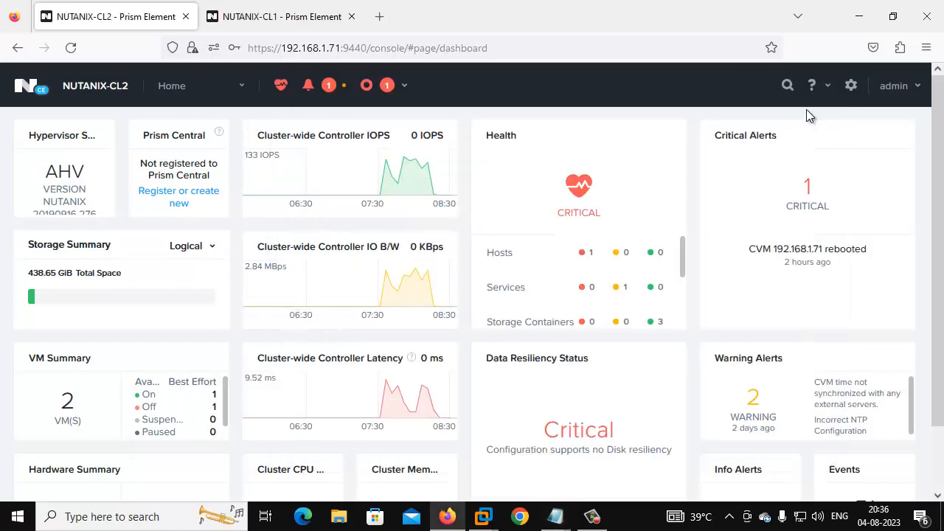
# Step: Read the virtual IPs in Cluster Details: 192.168.1.72 for NUTANIX-CL2, 192.168.1.62 for NUTANIX-CL1
pyautogui.click(851, 87)
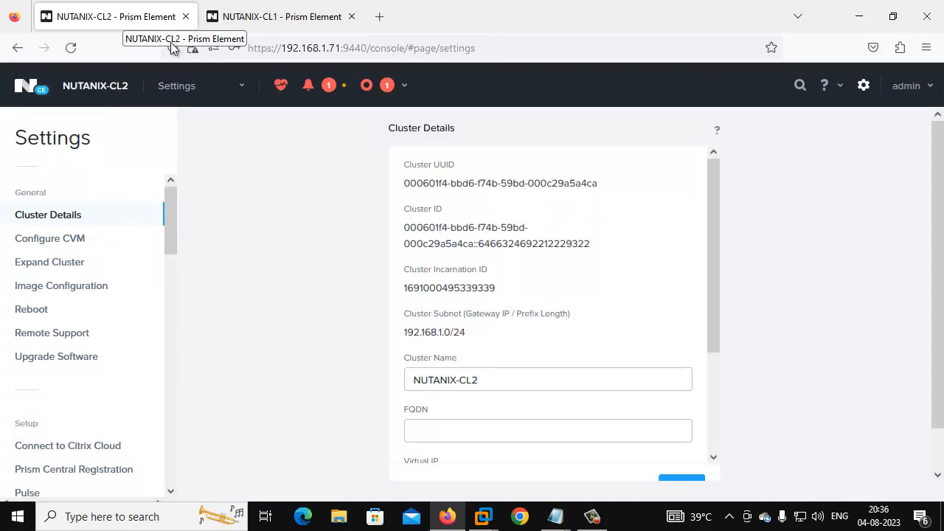
pyautogui.scroll(-3, 525, 241)
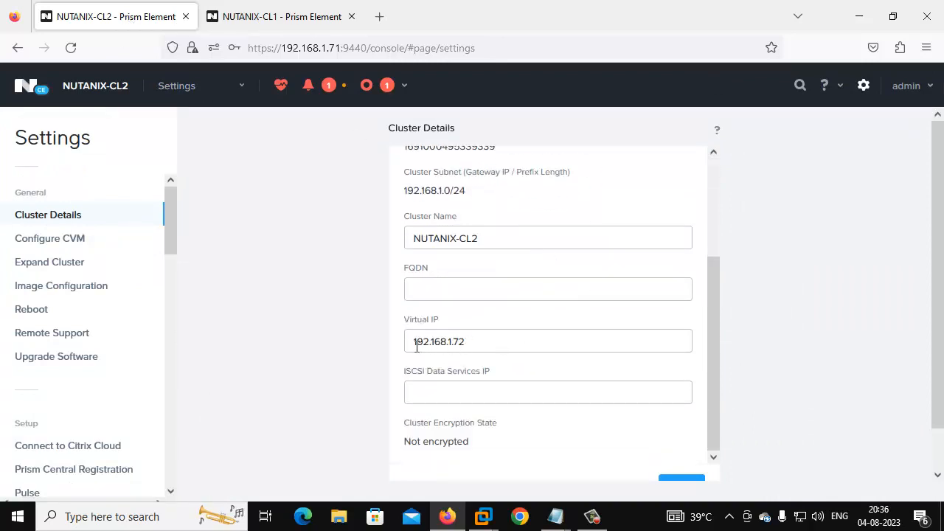
pyautogui.click(306, 9)
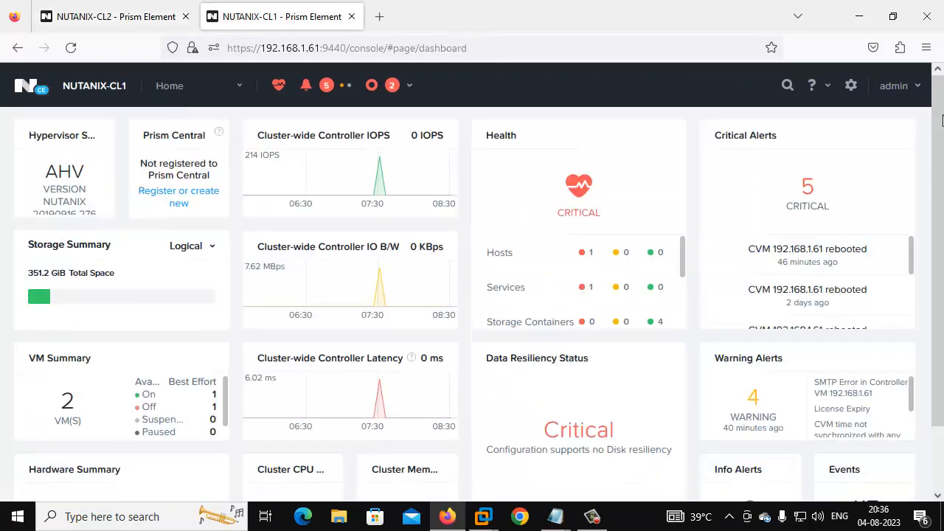
pyautogui.click(852, 86)
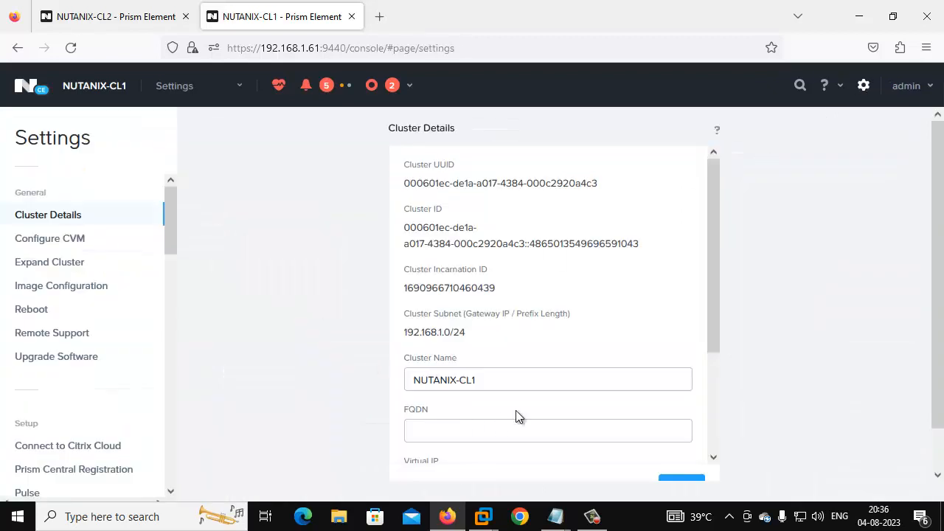
pyautogui.scroll(-3, 516, 417)
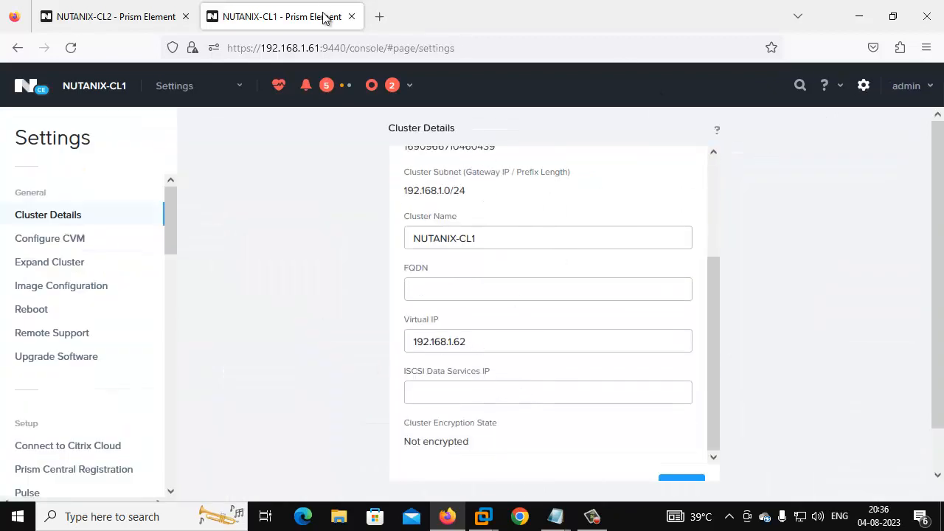
pyautogui.click(199, 87)
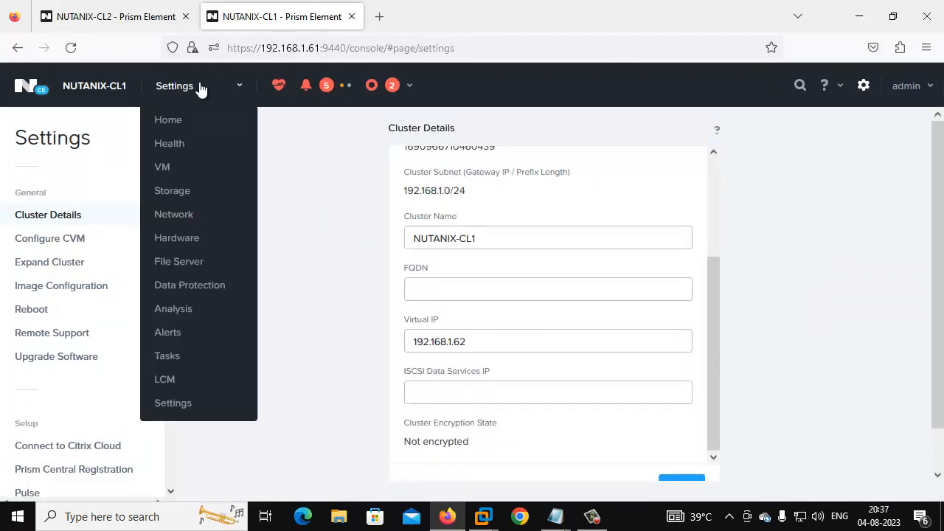
# Step: On Data Protection, start a physical-cluster remote site named NTX-CL1TOCL2
pyautogui.click(200, 285)
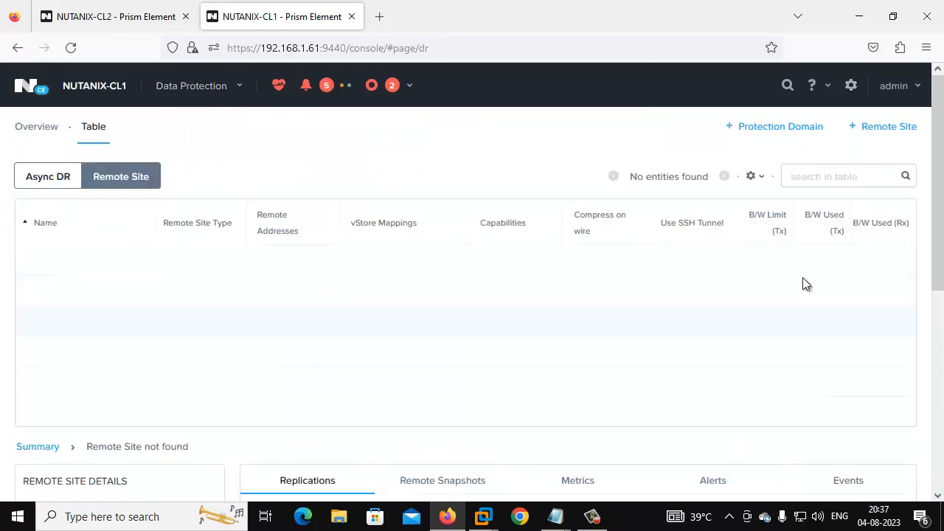
pyautogui.click(888, 130)
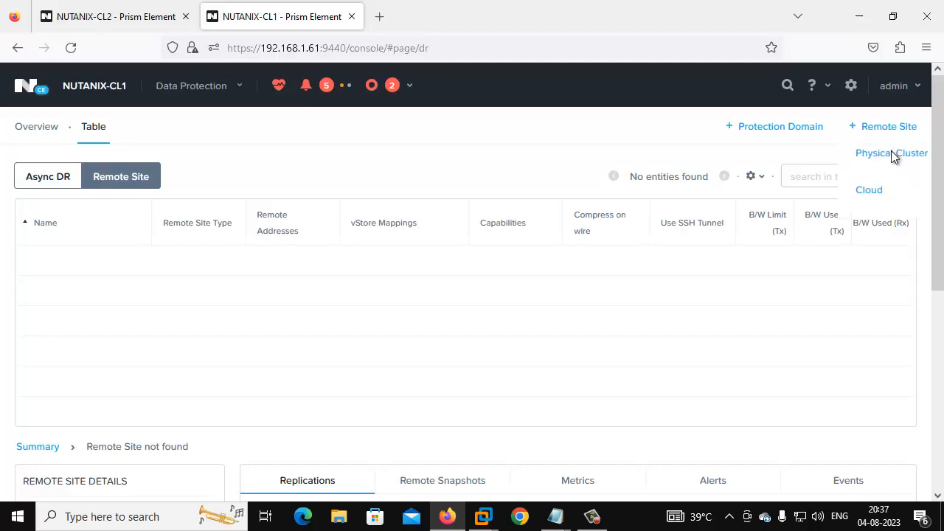
pyautogui.click(893, 153)
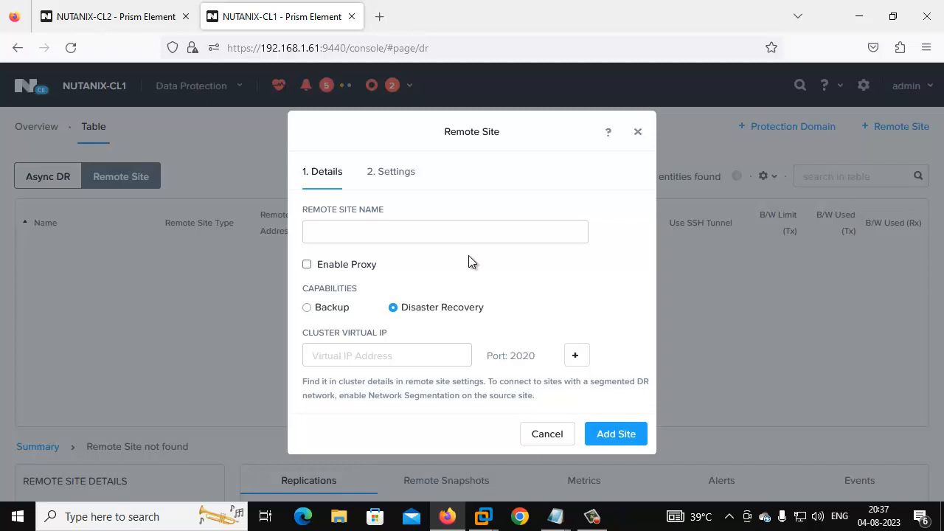
pyautogui.click(378, 236)
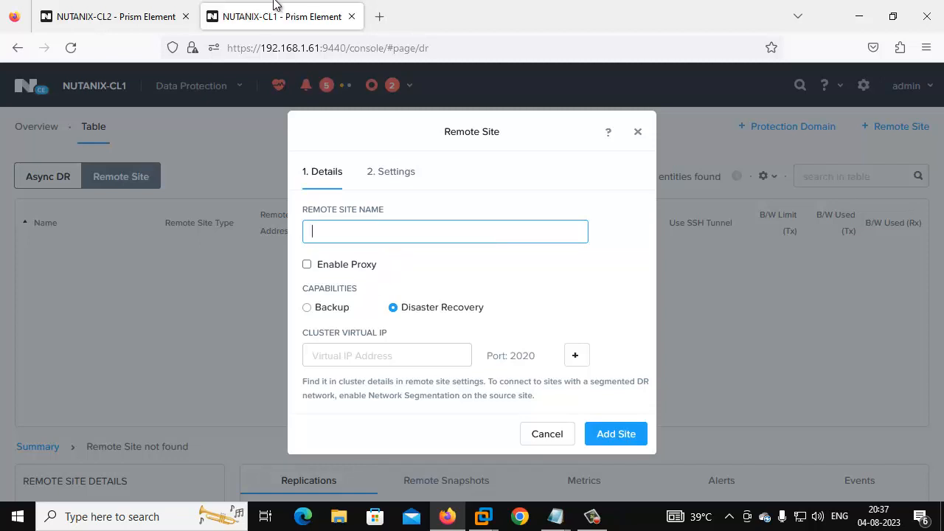
pyautogui.write('NTX-C')
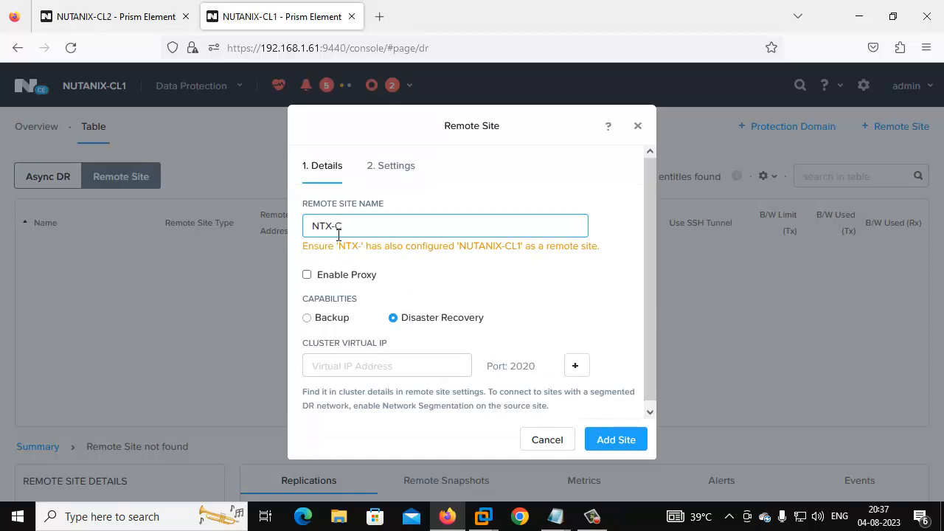
pyautogui.write('L1TO')
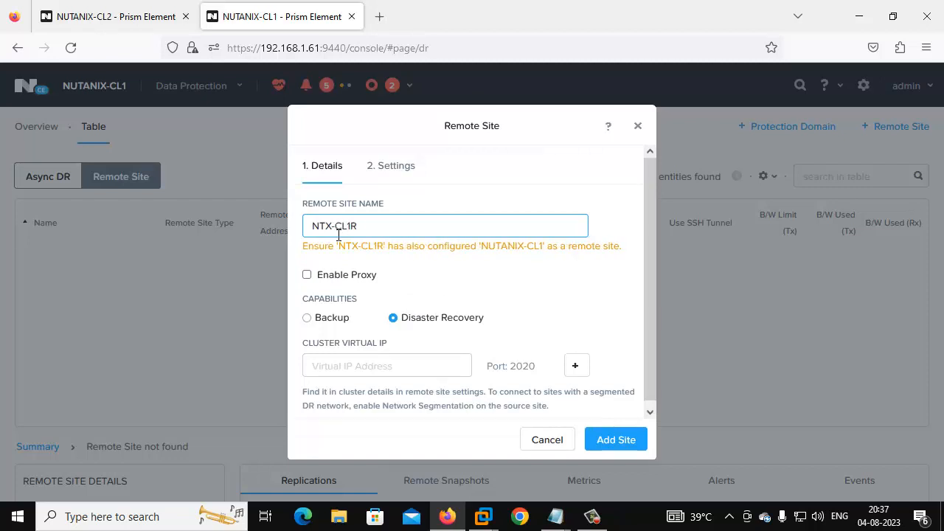
pyautogui.write('CL2')
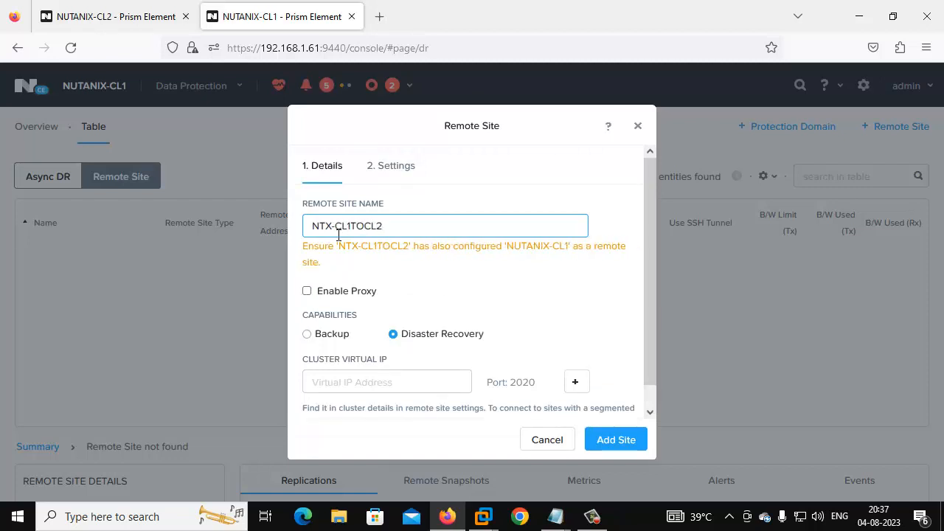
# Step: Point the remote site at CL2's virtual IP 192.168.1.72 and add it
pyautogui.click(358, 384)
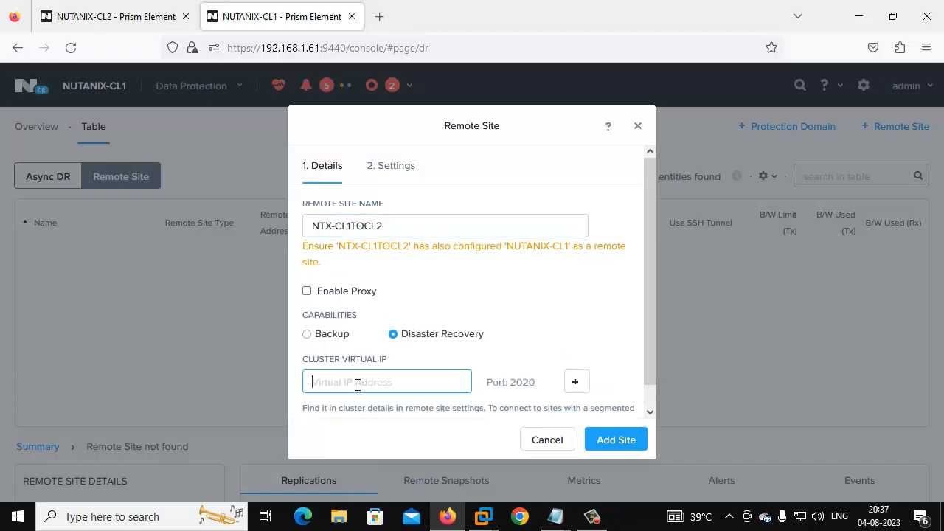
pyautogui.write('192.168.1.62')
pyautogui.press('BackSpace')
pyautogui.press('BackSpace')
pyautogui.write('72')
pyautogui.scroll(-1, 378, 381)
pyautogui.scroll(-1, 378, 382)
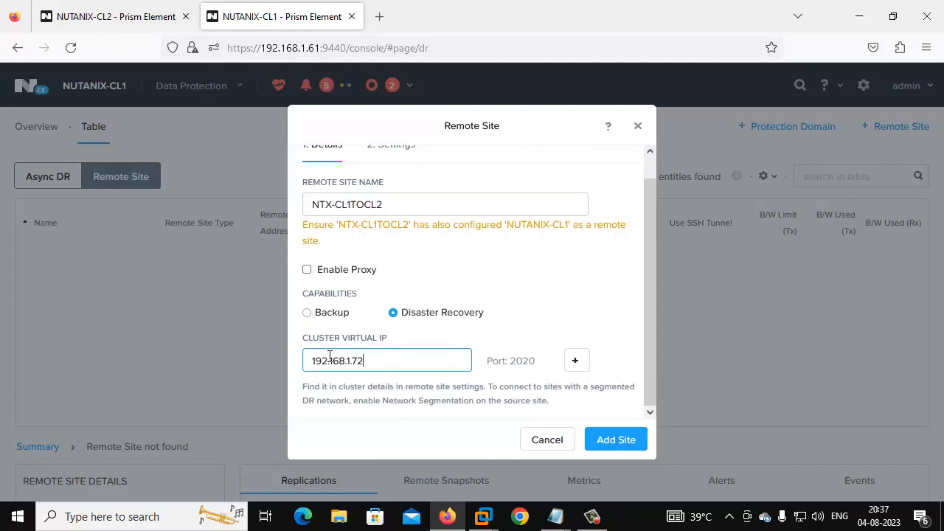
pyautogui.click(619, 441)
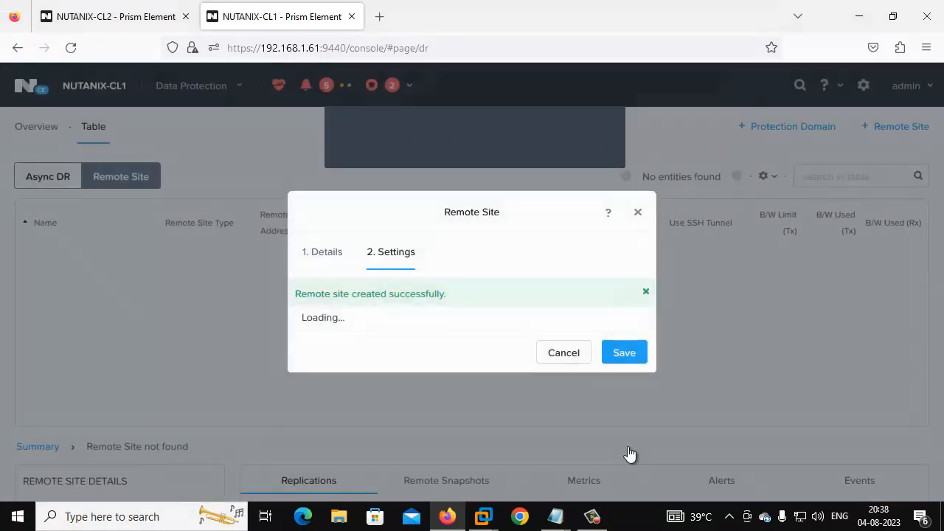
# Step: Map source network AHV: VDI-NET to destination network AHV: VLAN-CL2
pyautogui.scroll(-3, 478, 315)
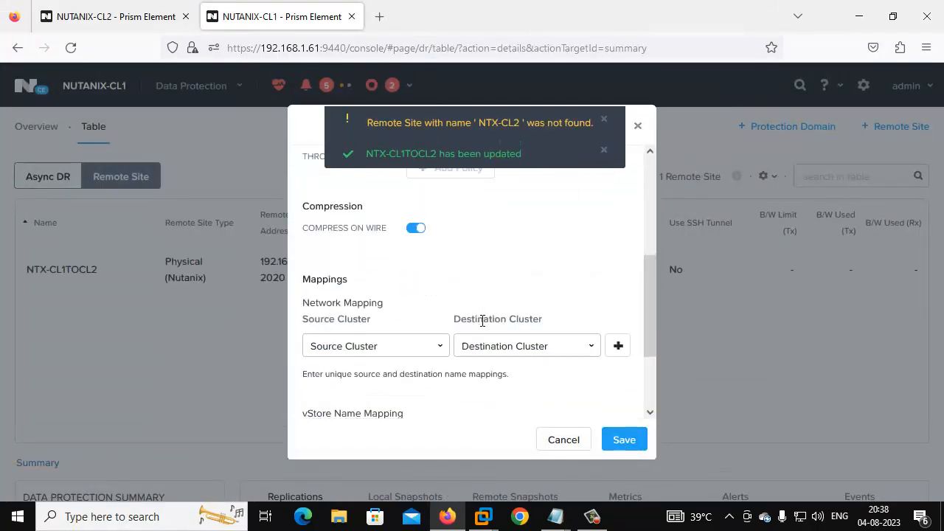
pyautogui.click(354, 347)
pyautogui.scroll(-2, 347, 376)
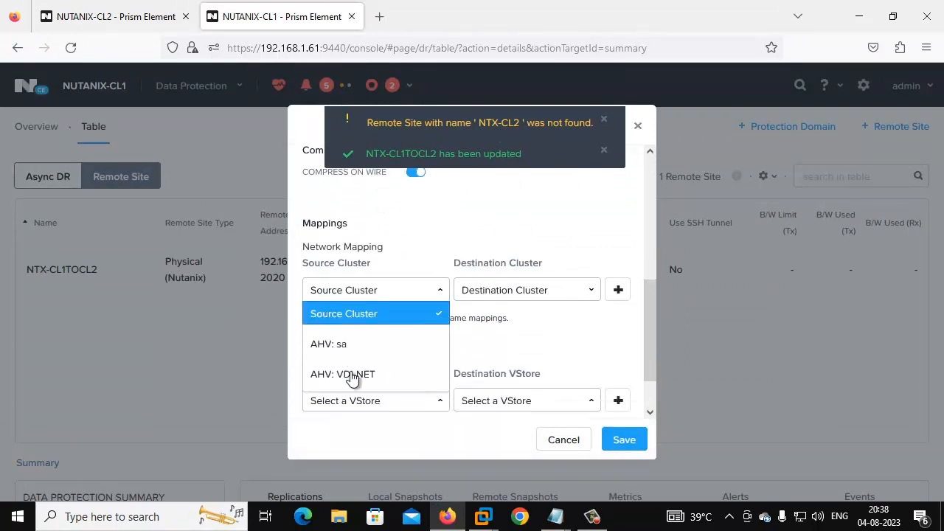
pyautogui.click(337, 354)
pyautogui.click(544, 284)
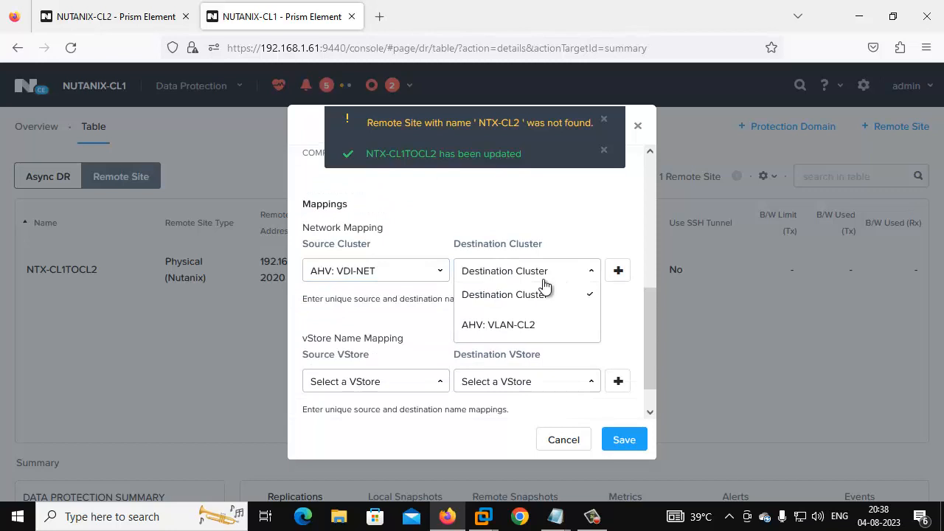
pyautogui.click(507, 325)
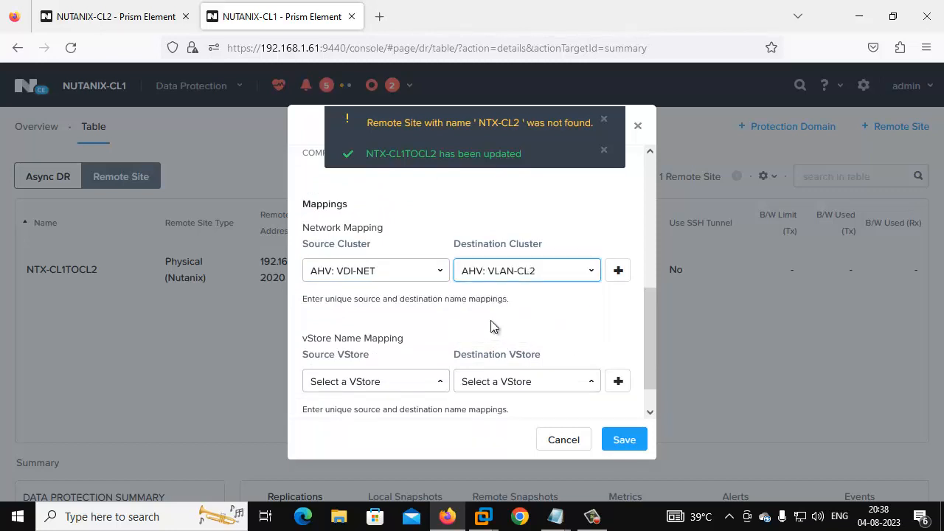
# Step: Map CL1's default container to CL2's default container as vStores, save, and switch to NUTANIX-CL2
pyautogui.scroll(-1, 407, 342)
pyautogui.click(395, 343)
pyautogui.click(386, 313)
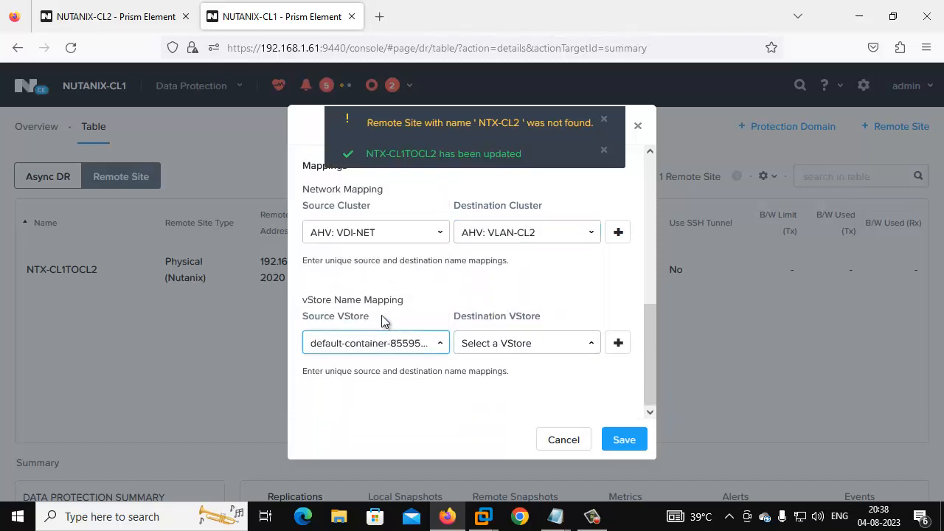
pyautogui.click(505, 349)
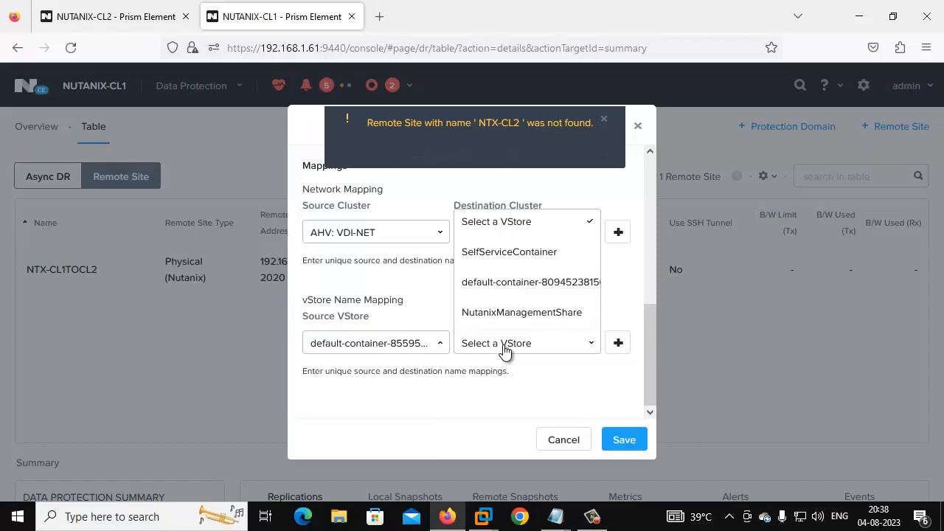
pyautogui.click(501, 281)
pyautogui.click(624, 440)
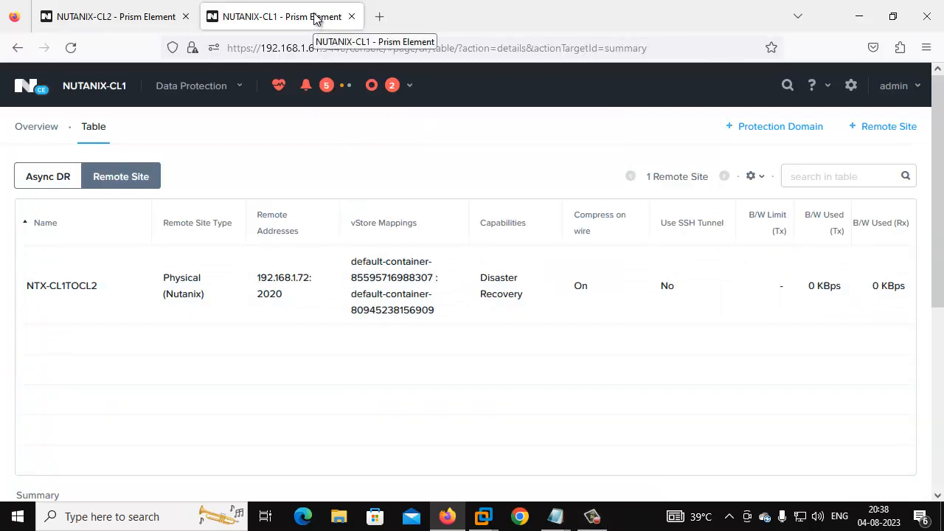
pyautogui.click(136, 9)
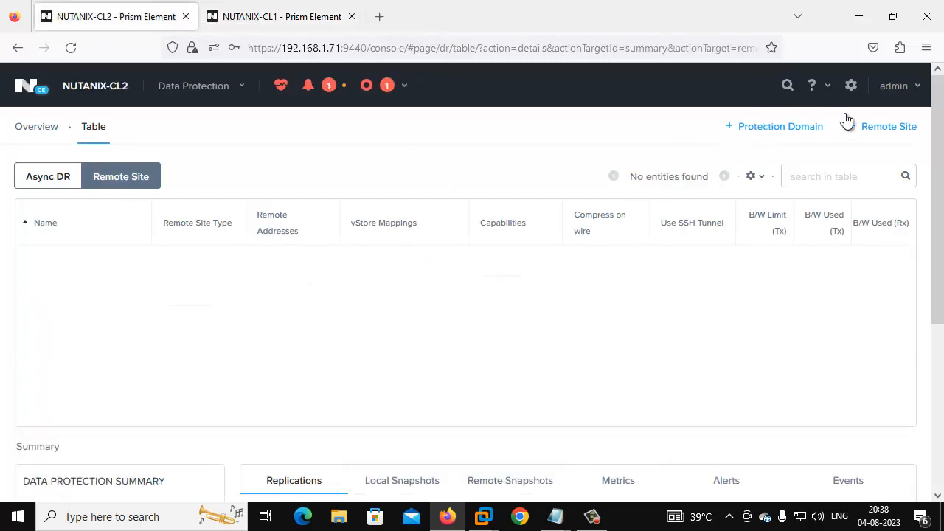
# Step: Add physical-cluster remote site NTX-CL2TOCL1 with virtual IP 192.168.1.62
pyautogui.click(891, 129)
pyautogui.click(892, 153)
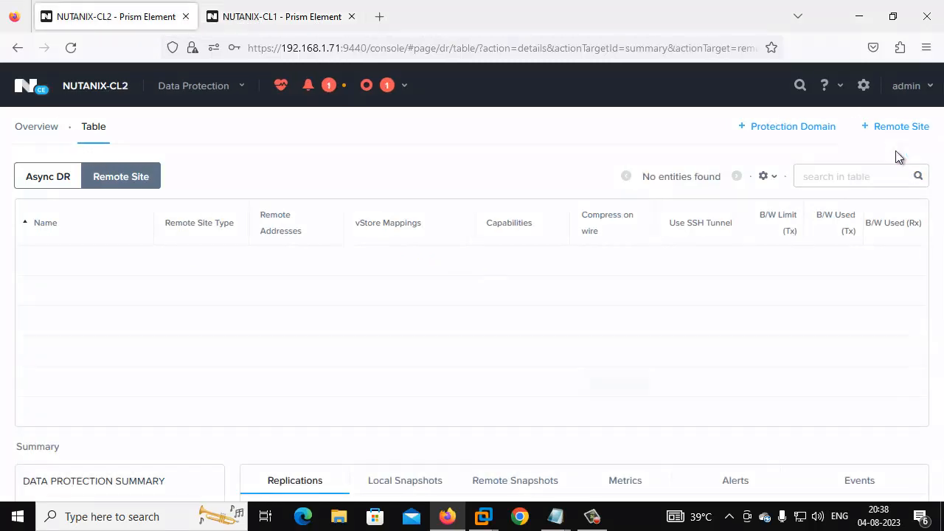
pyautogui.click(371, 236)
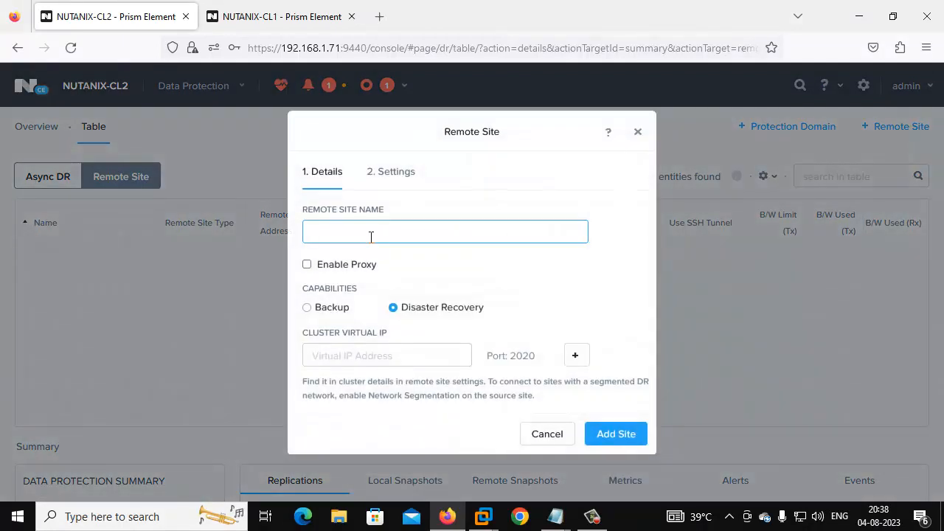
pyautogui.write('NT')
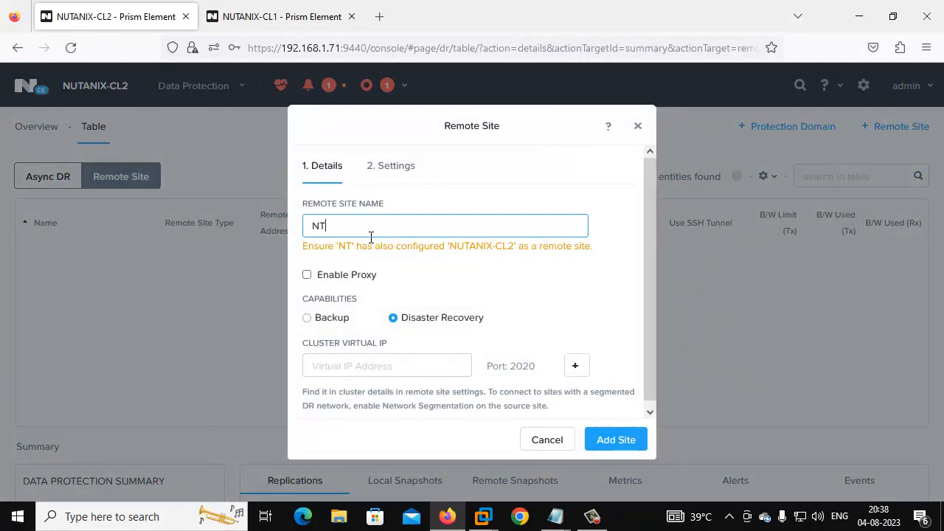
pyautogui.write('X-CL')
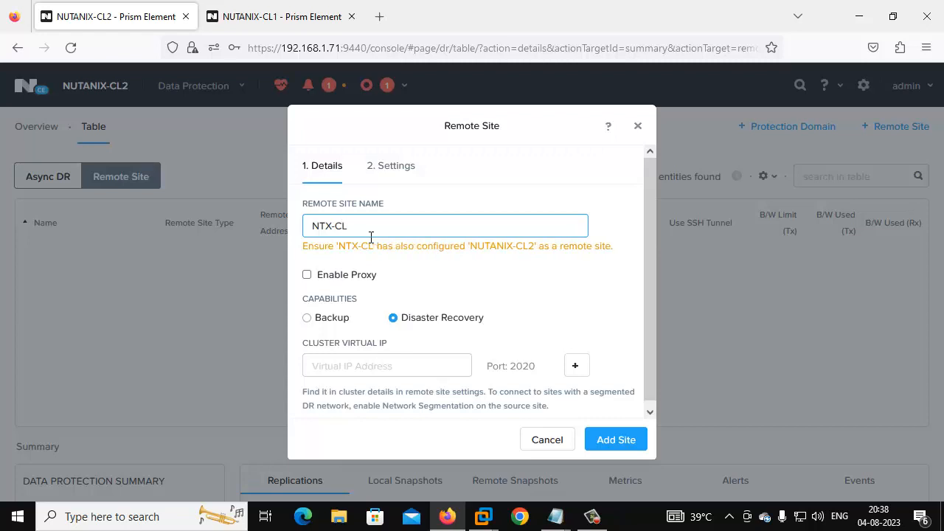
pyautogui.write('2-CL1')
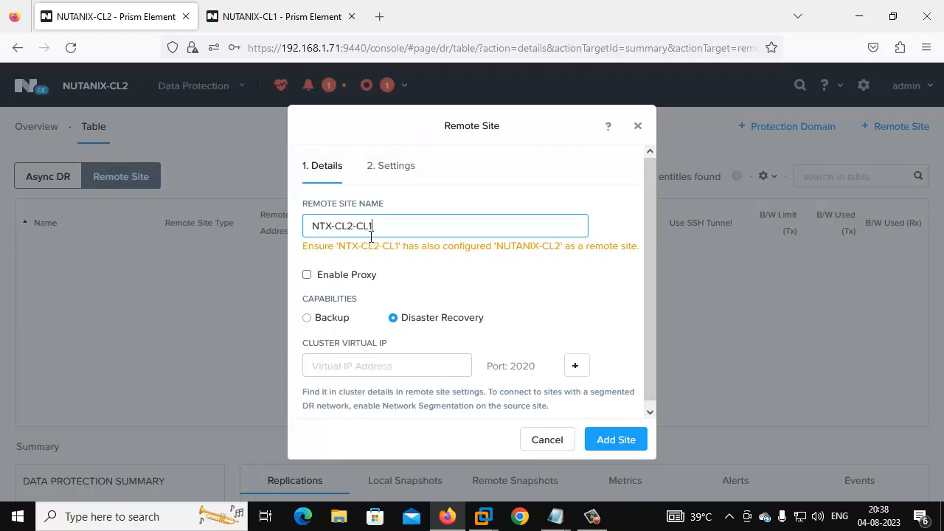
pyautogui.press('Left')
pyautogui.press('Left')
pyautogui.press('Left')
pyautogui.press('BackSpace')
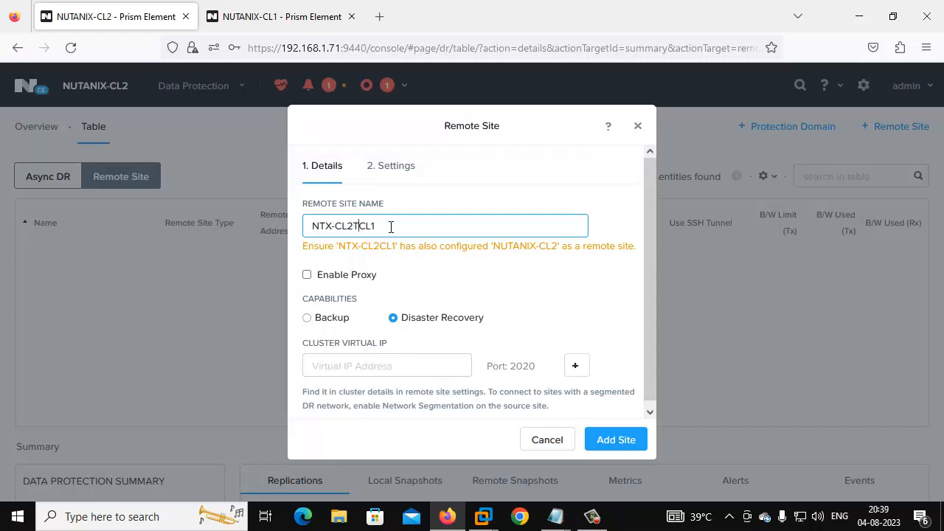
pyautogui.write('TO')
pyautogui.click(352, 384)
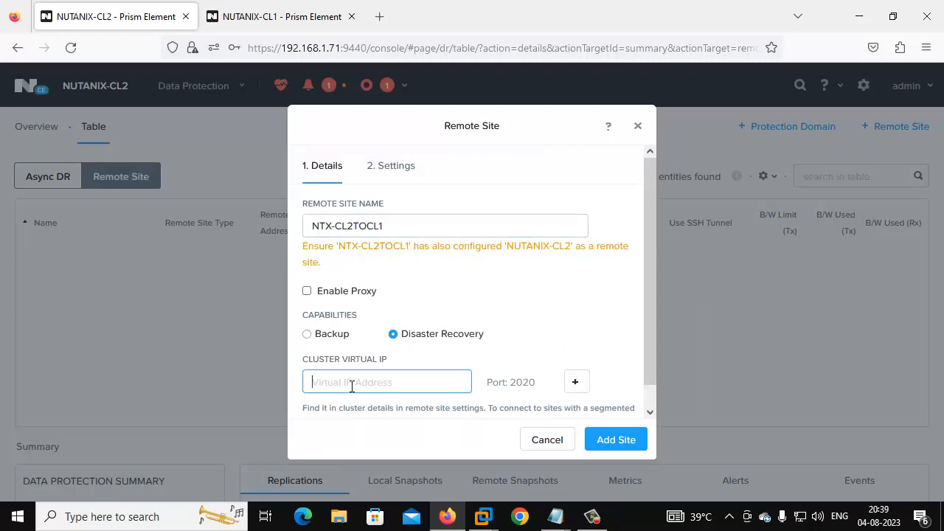
pyautogui.write('192.168.1.62')
pyautogui.click(611, 441)
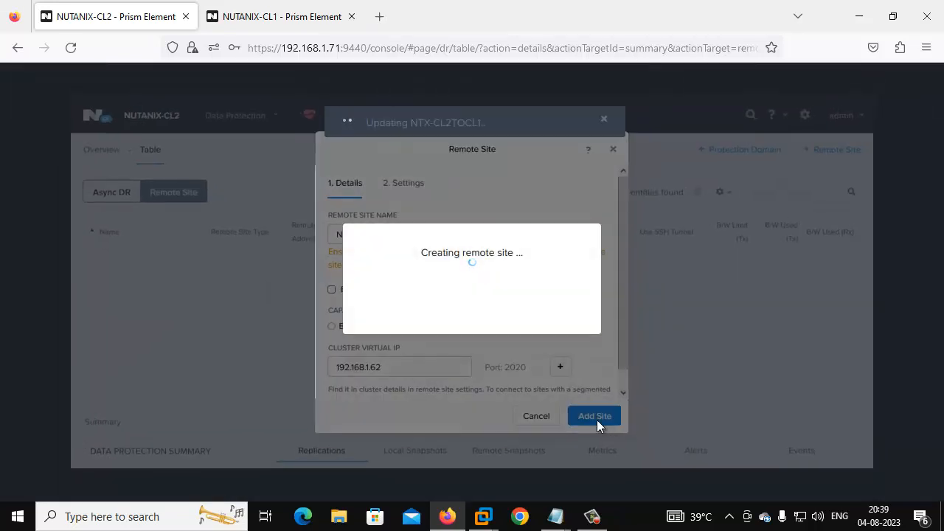
# Step: Map AHV: VLAN-CL2 to AHV: VDI-NET and the default containers, save, then return to NUTANIX-CL1
pyautogui.scroll(-5, 494, 339)
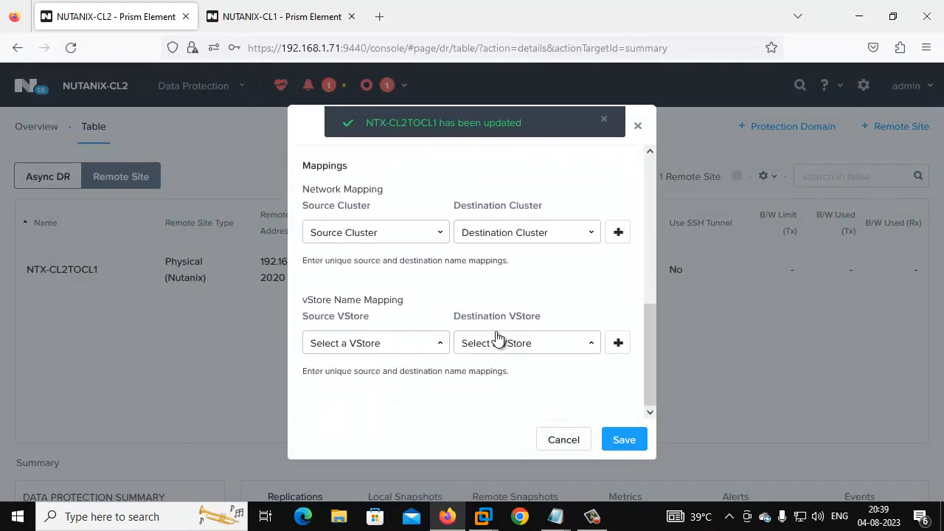
pyautogui.click(435, 234)
pyautogui.click(366, 288)
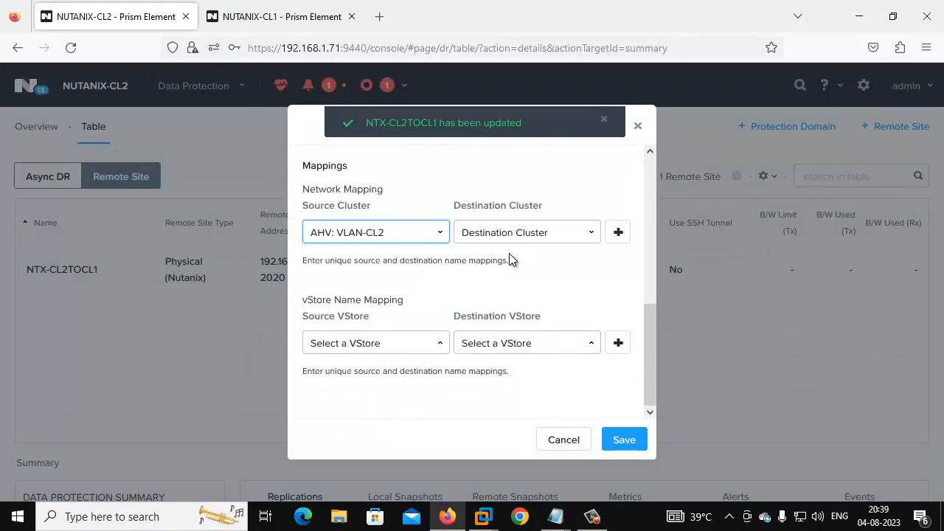
pyautogui.click(516, 233)
pyautogui.click(493, 319)
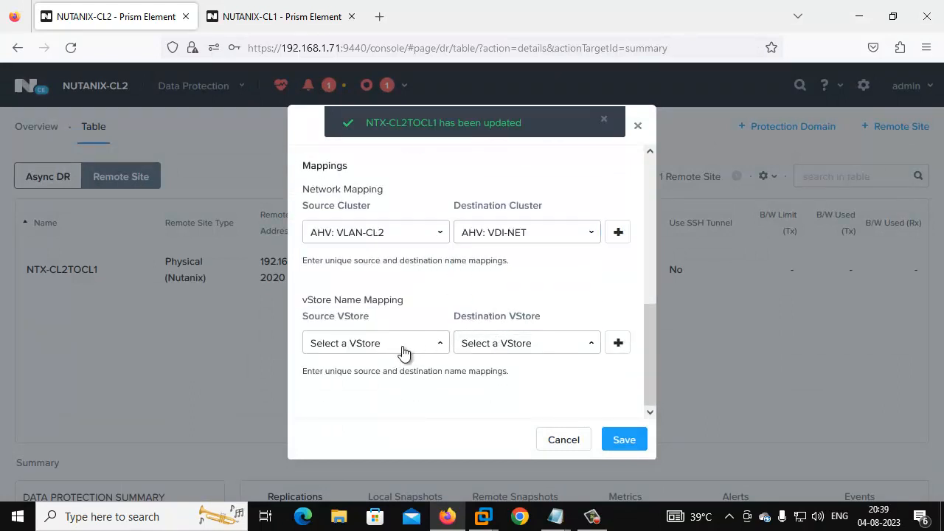
pyautogui.click(395, 344)
pyautogui.click(374, 312)
pyautogui.click(489, 342)
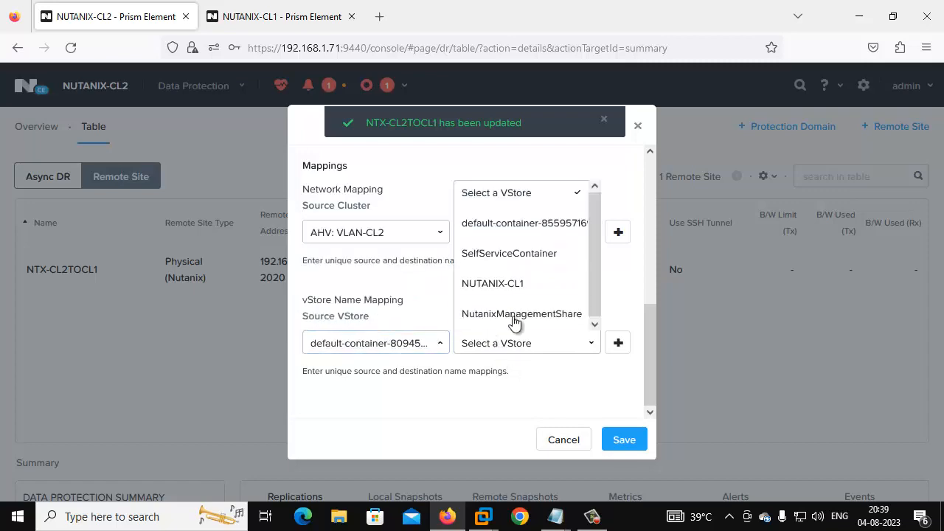
pyautogui.click(623, 439)
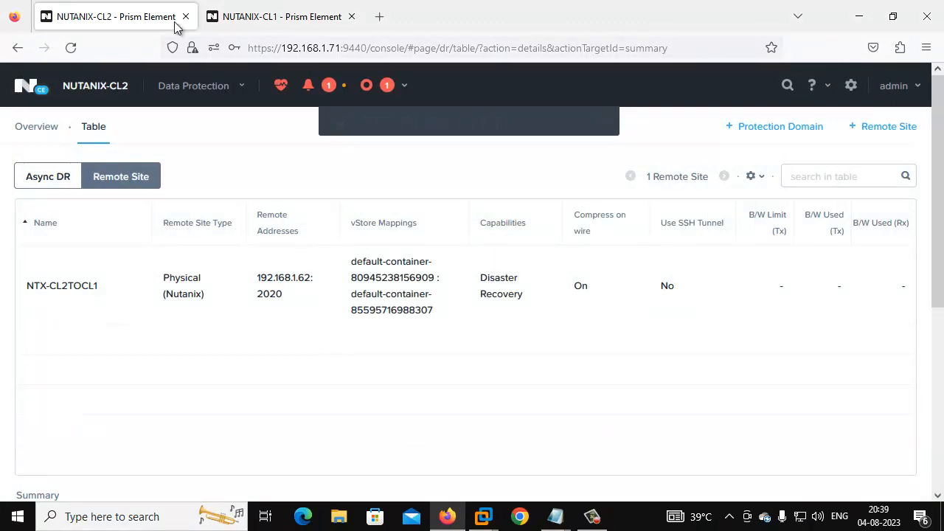
pyautogui.click(308, 6)
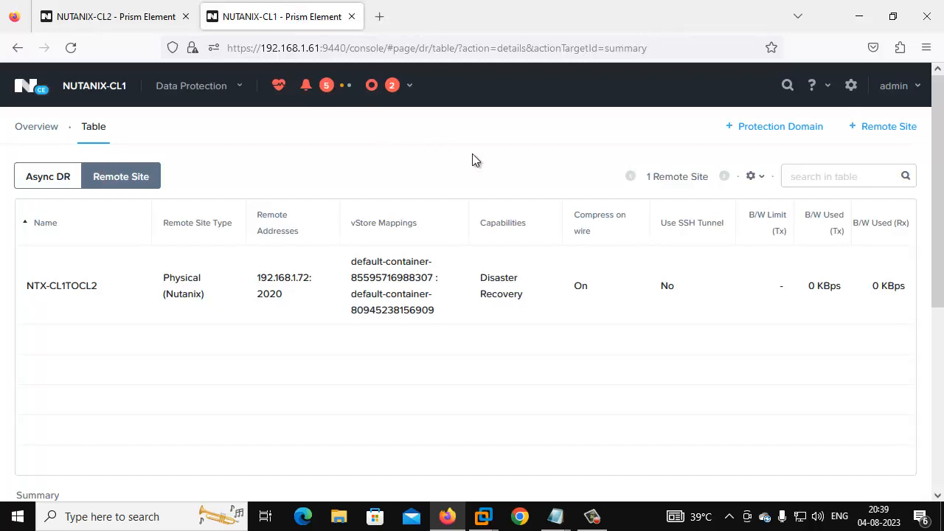
pyautogui.click(772, 129)
# Step: Create an Async DR protection domain named VMIMIGRATIONFROMCL1TOCL2
pyautogui.click(761, 153)
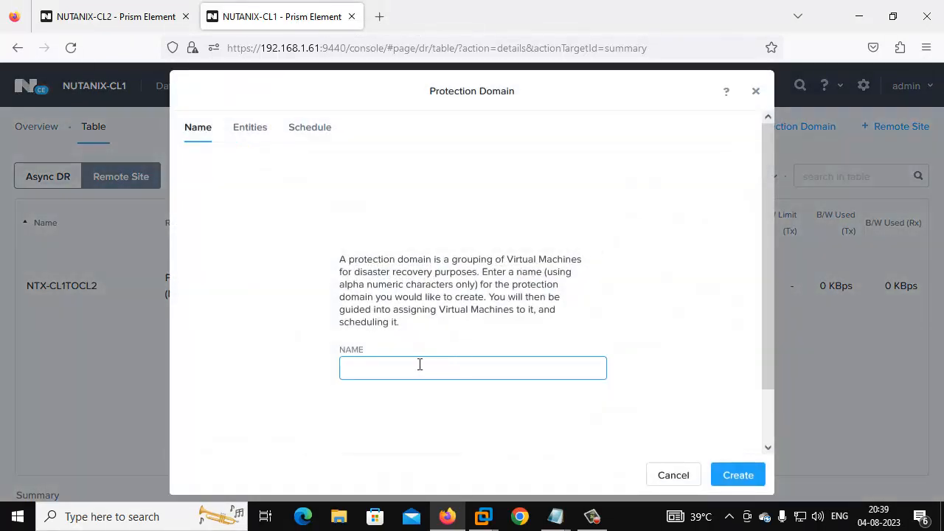
pyautogui.write('VMIMIGRATIONFROMCL1TOCL2')
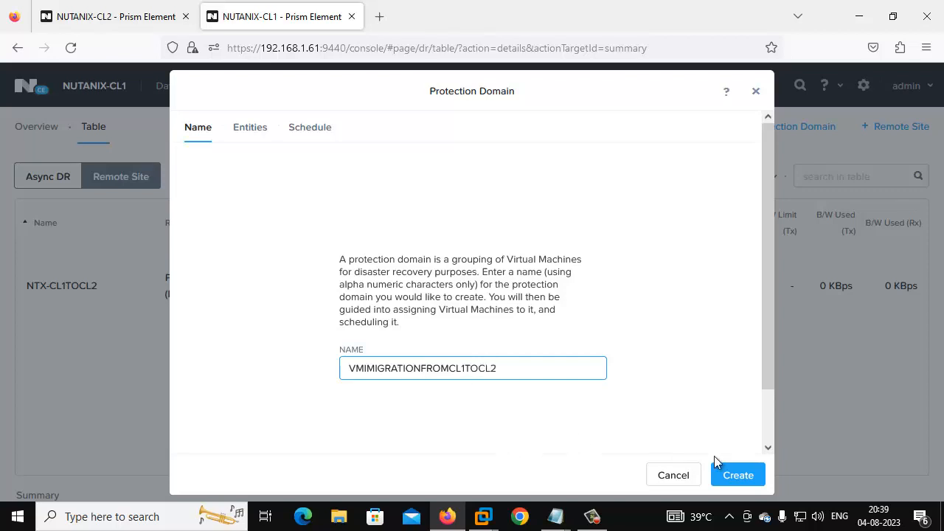
pyautogui.click(738, 475)
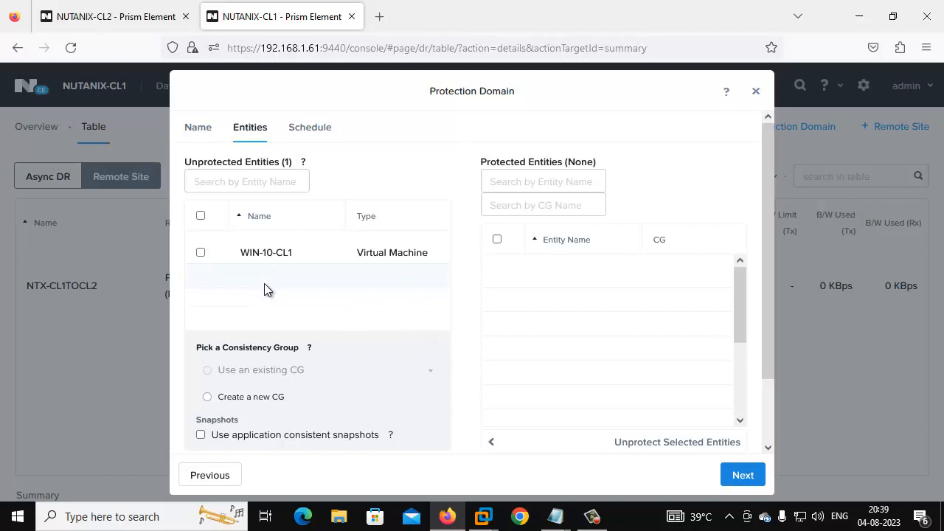
# Step: Protect VM WIN-10-CL1 in the domain and move on to the schedule step
pyautogui.click(200, 253)
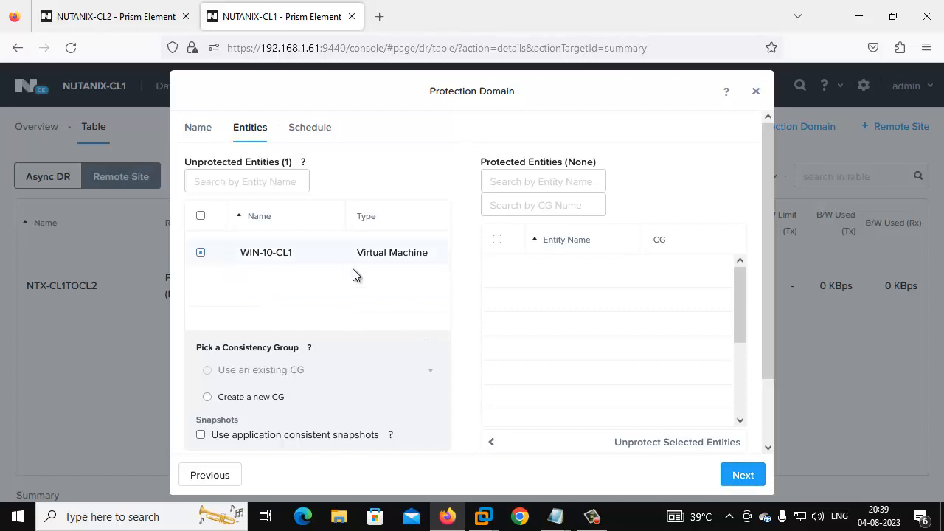
pyautogui.scroll(-2, 318, 390)
pyautogui.click(270, 428)
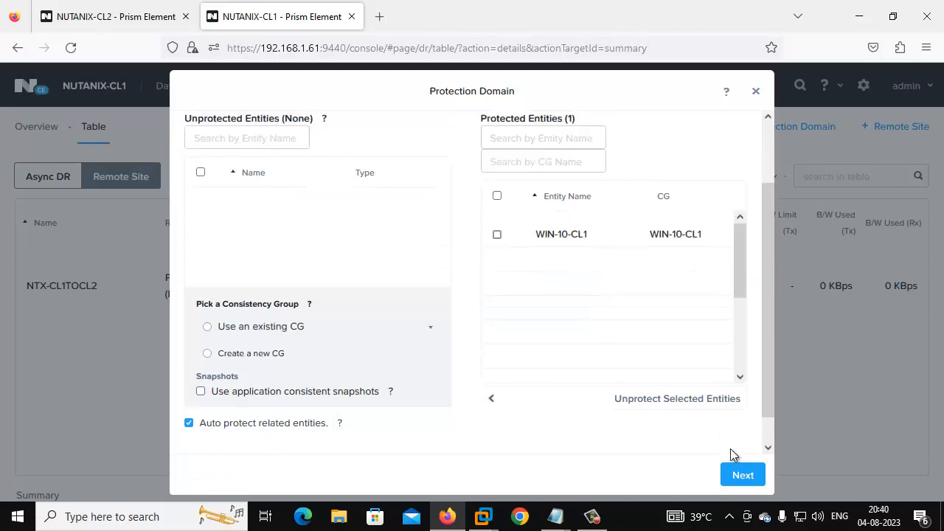
pyautogui.click(748, 480)
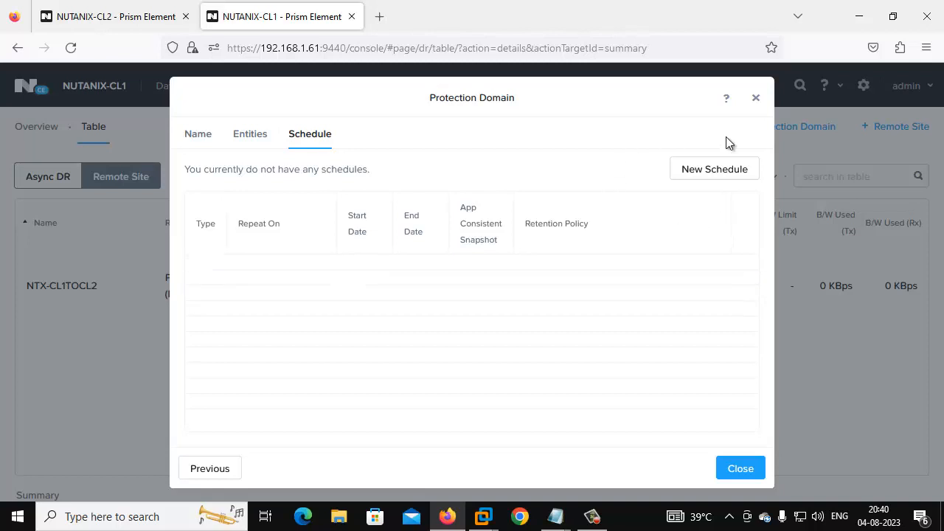
# Step: Close the wizard, list Async DR protection domains, and open VMIMIGRATIONFROMCL1TOCL2's details
pyautogui.click(738, 475)
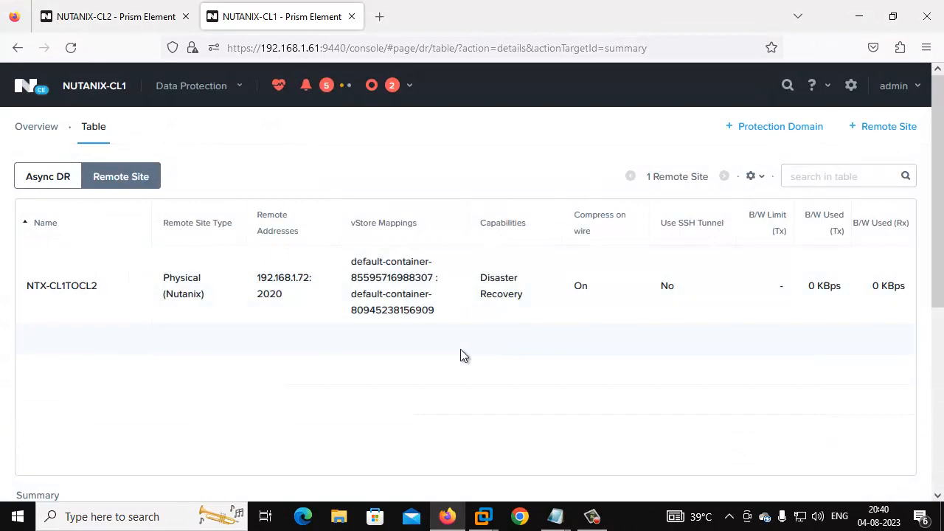
pyautogui.click(74, 177)
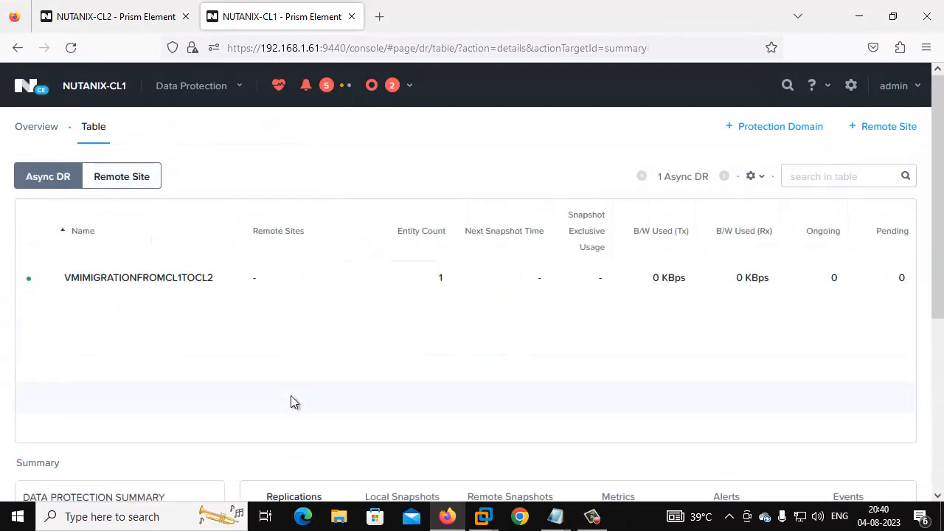
pyautogui.scroll(-4, 295, 391)
pyautogui.scroll(4, 301, 373)
pyautogui.scroll(-3, 404, 273)
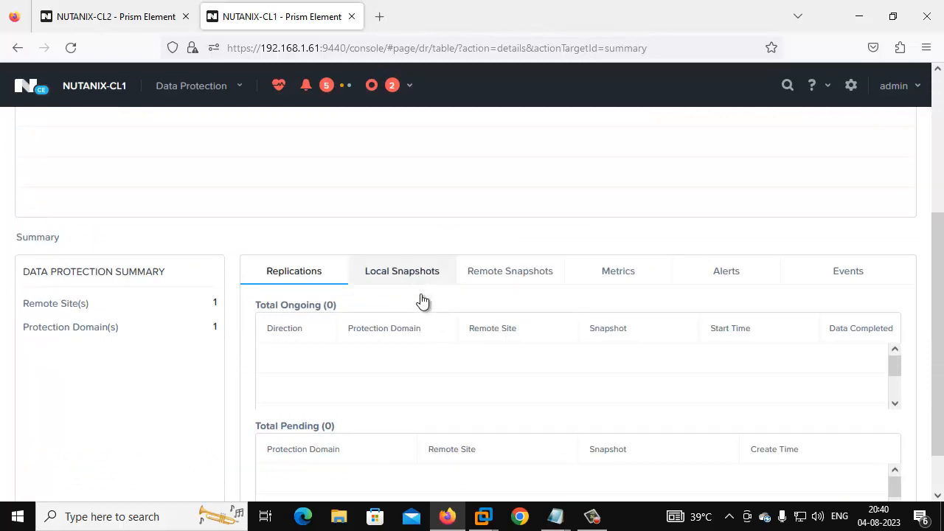
pyautogui.scroll(-2, 638, 353)
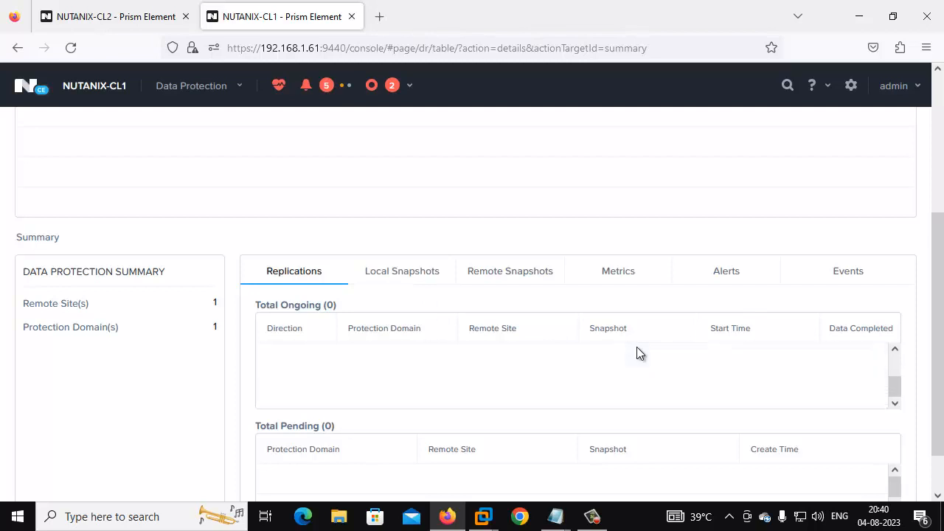
pyautogui.scroll(2, 433, 395)
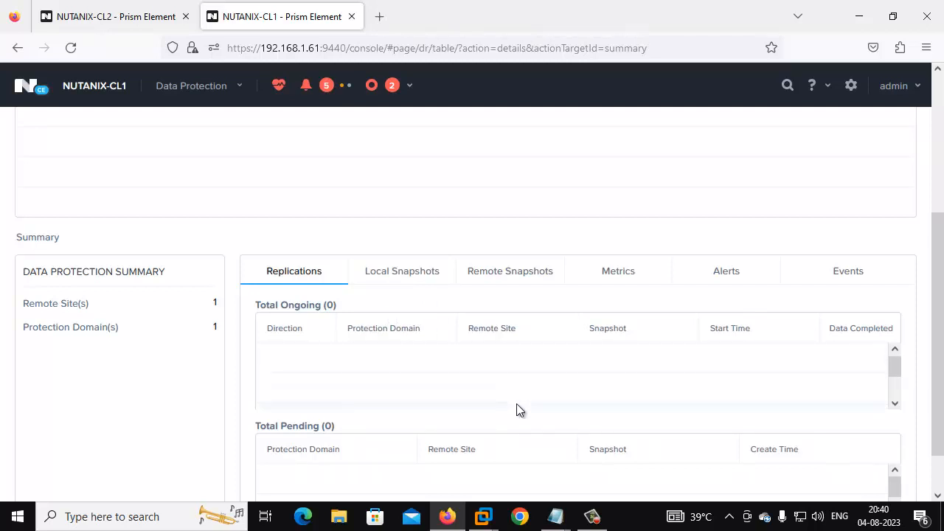
pyautogui.moveTo(934, 286); pyautogui.dragTo(836, 208)
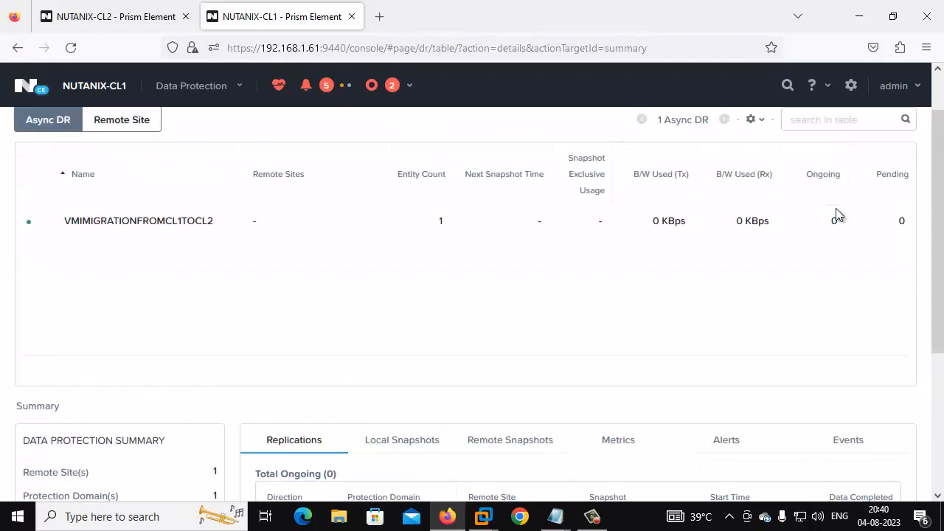
pyautogui.click(379, 221)
pyautogui.scroll(-3, 448, 343)
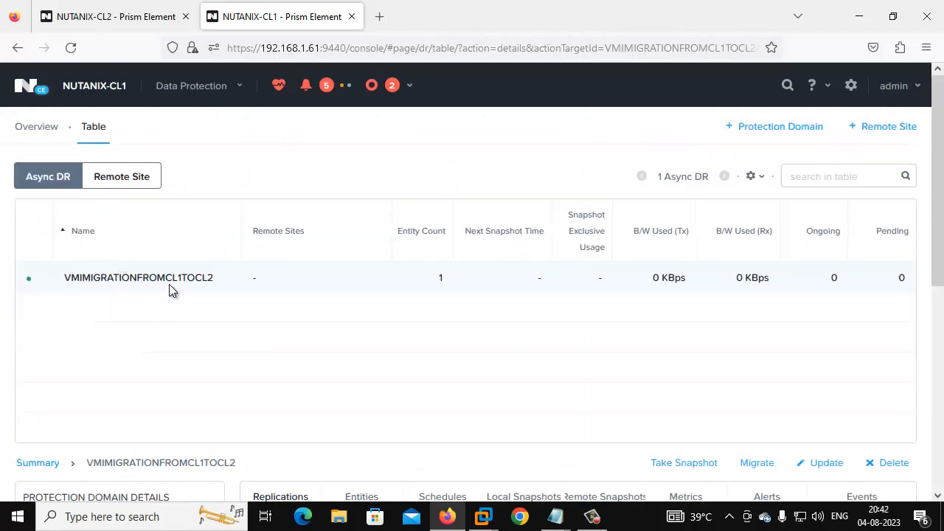
# Step: Migrate VMIMIGRATIONFROMCL1TOCL2 to NTX-CL1TOCL2, confirming with the word MIGRATE
pyautogui.rightClick(201, 279)
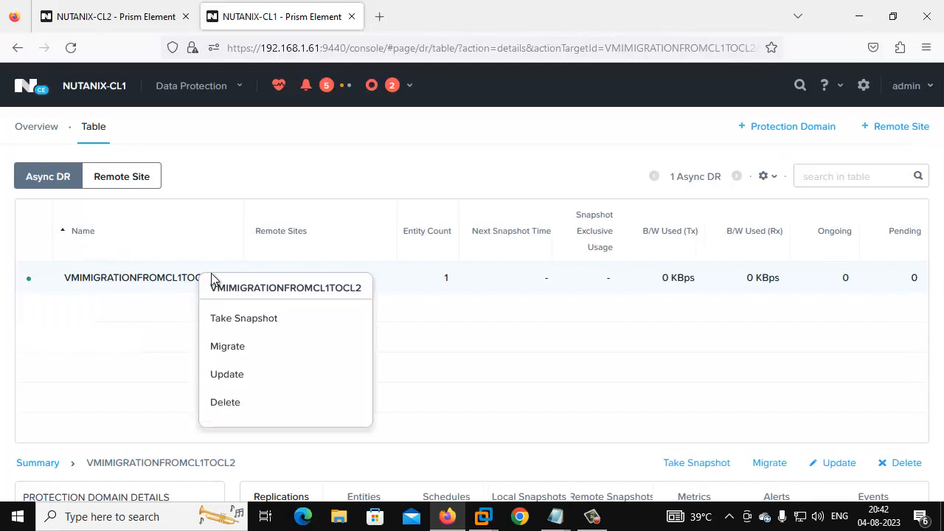
pyautogui.click(248, 347)
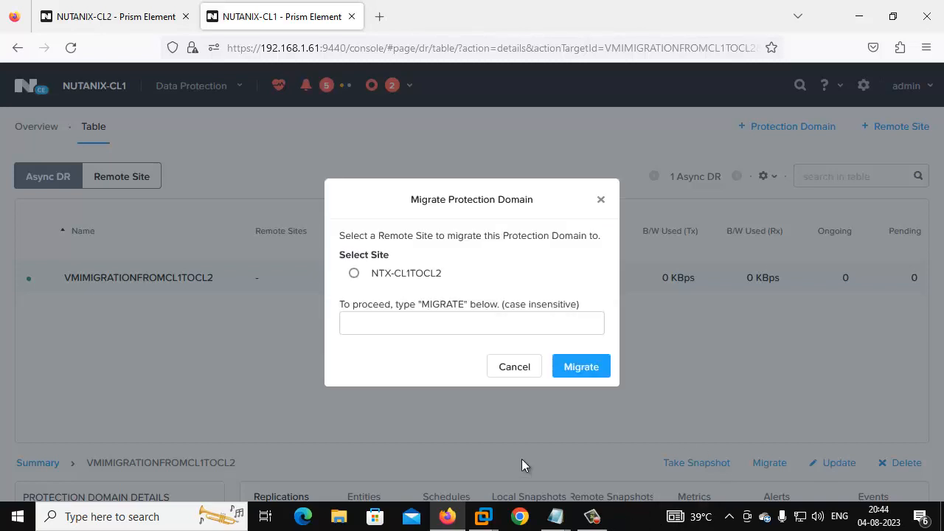
pyautogui.click(355, 274)
pyautogui.click(385, 321)
pyautogui.write('MIG')
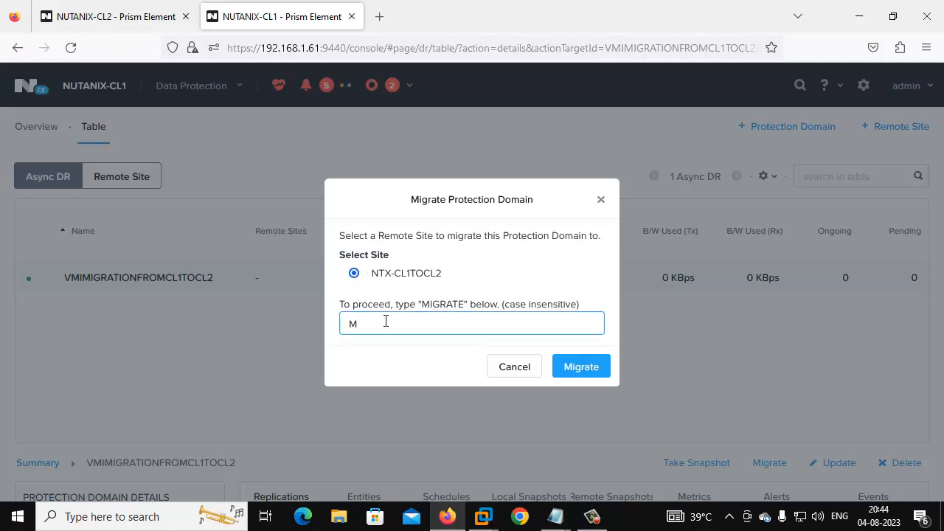
pyautogui.write('ARTE')
pyautogui.click(383, 325)
pyautogui.write('ATE')
pyautogui.click(373, 325)
pyautogui.press('BackSpace')
pyautogui.click(570, 367)
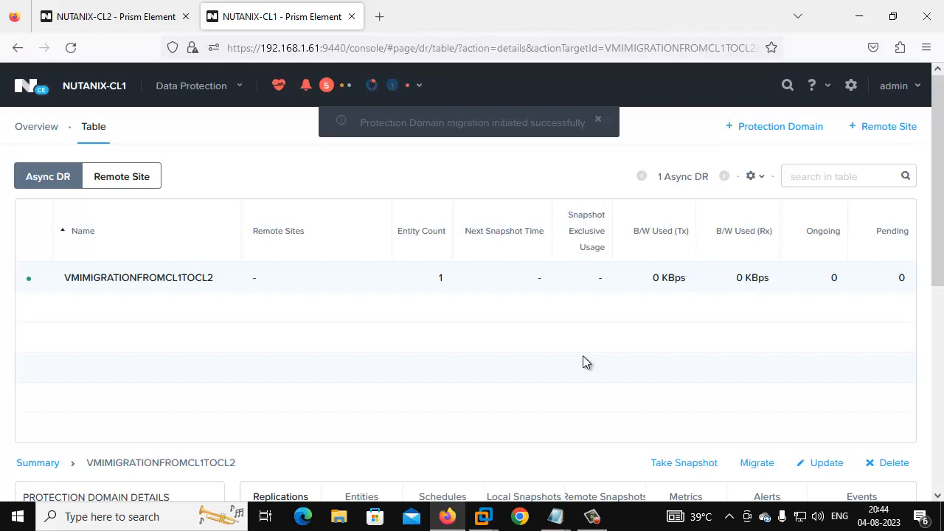
# Step: Monitor tasks and replications until snapshot 1614 completes with 0 ongoing replications
pyautogui.click(371, 86)
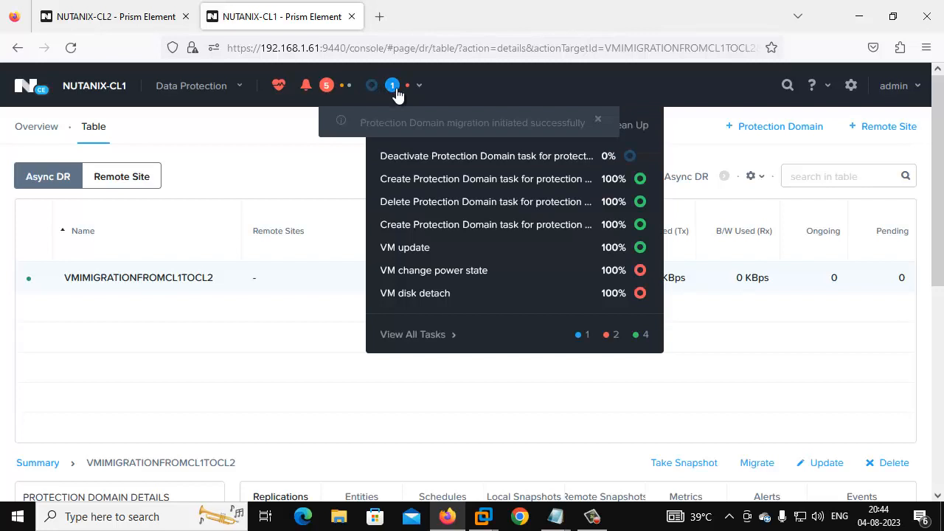
pyautogui.click(591, 517)
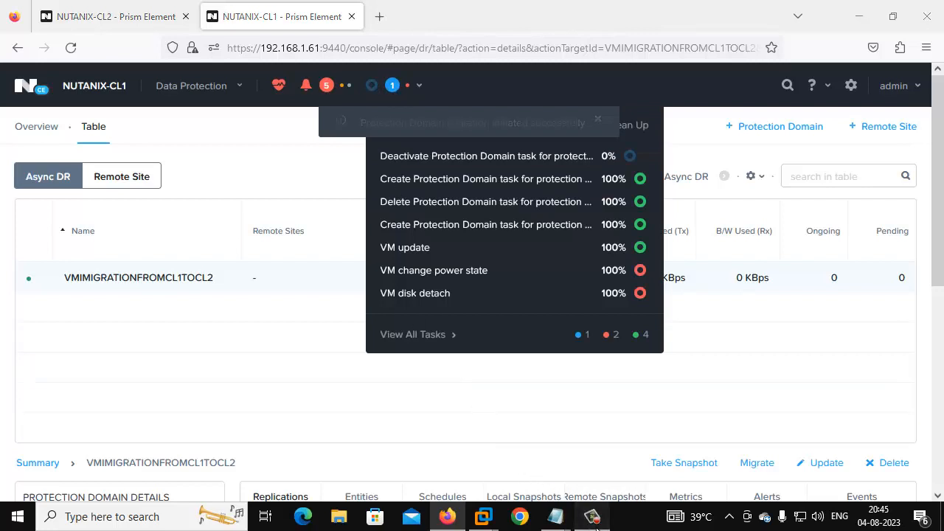
pyautogui.click(510, 433)
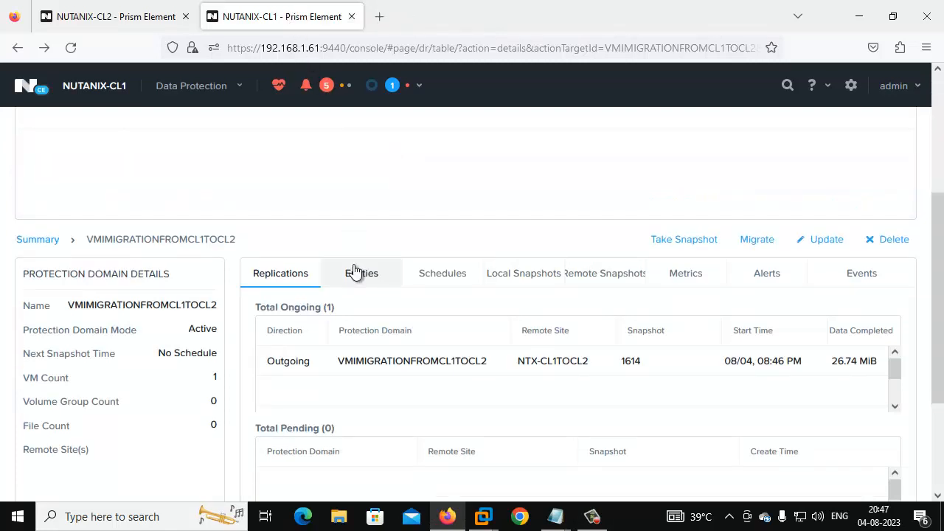
pyautogui.scroll(3, 354, 270)
pyautogui.scroll(-4, 285, 251)
pyautogui.scroll(4, 221, 244)
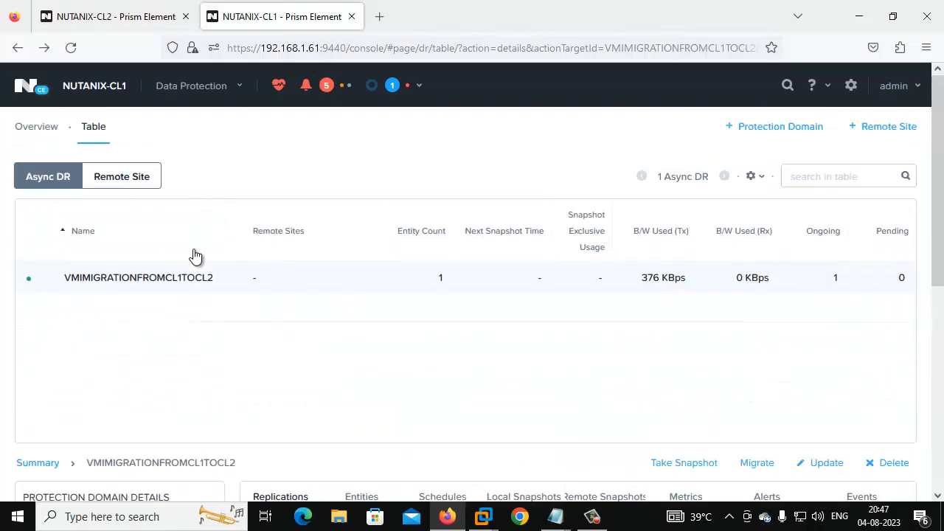
pyautogui.scroll(-2, 157, 281)
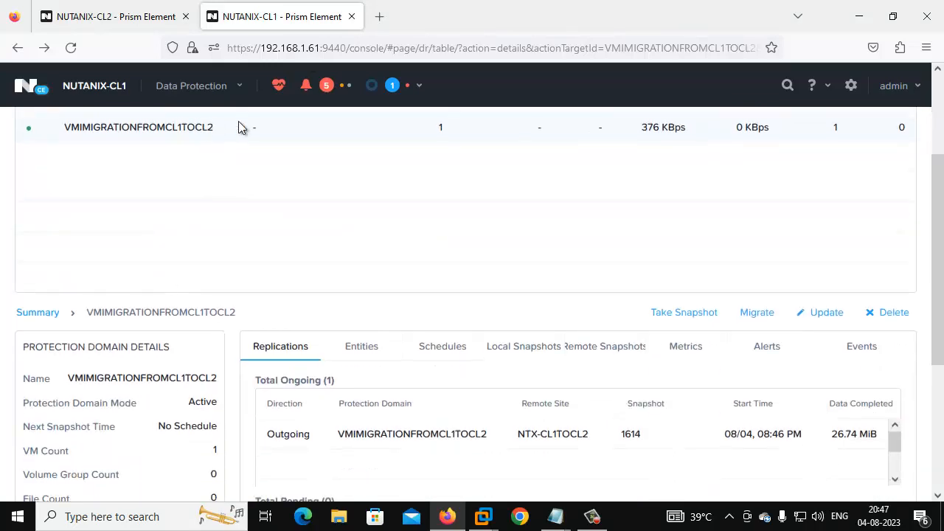
pyautogui.scroll(-1, 270, 341)
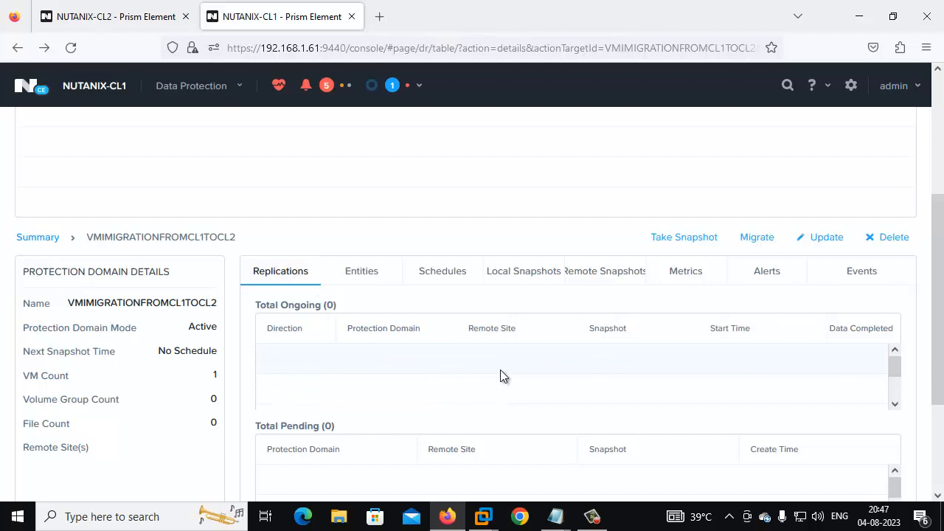
# Step: On NUTANIX-CL2, view the NTX-CL2TOCL1 remote site details under Data Protection
pyautogui.click(109, 13)
pyautogui.click(319, 295)
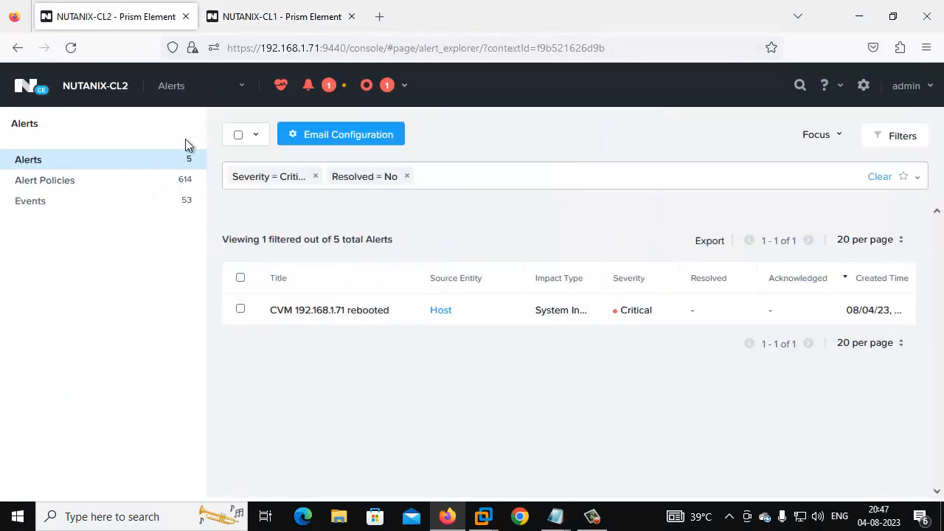
pyautogui.click(195, 94)
pyautogui.click(193, 286)
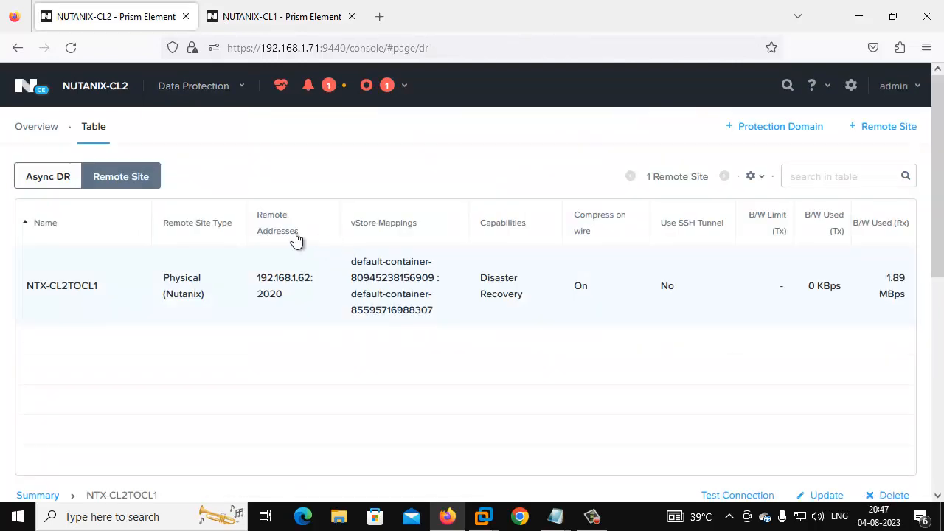
pyautogui.click(121, 282)
pyautogui.scroll(-4, 151, 281)
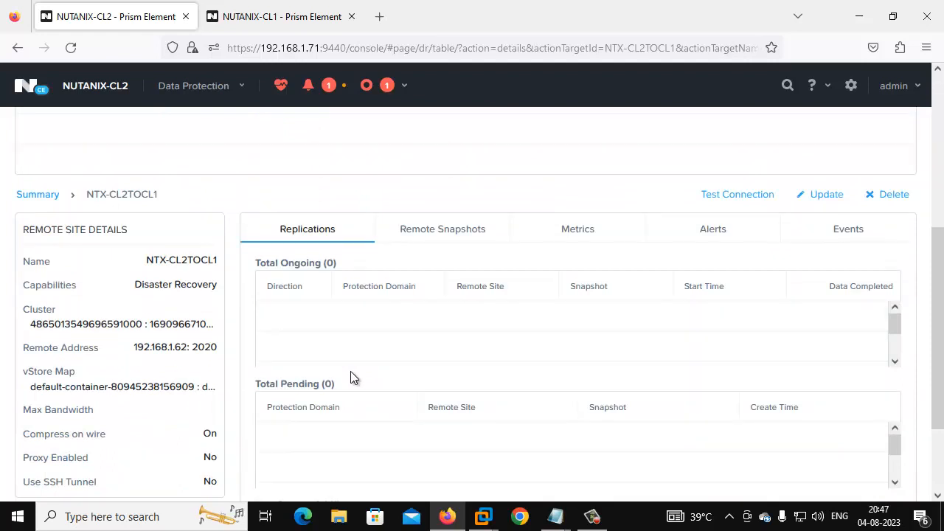
pyautogui.scroll(4, 350, 371)
# Step: Open CL2's VM table and reload it; it still lists only WIN-10-CL2
pyautogui.click(205, 89)
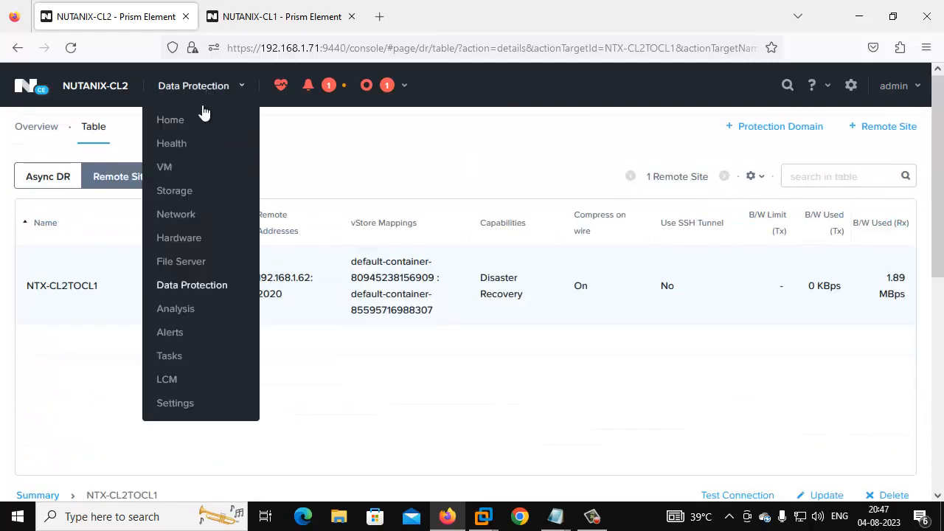
pyautogui.click(184, 168)
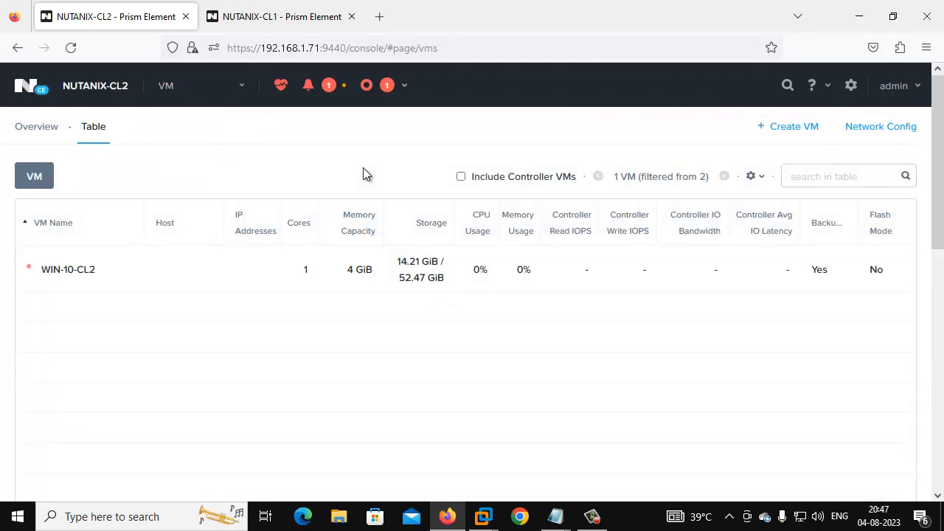
pyautogui.click(70, 47)
# Step: On NUTANIX-CL1, review the protection domain's local and remote snapshots
pyautogui.hotkey('ctrl', 'Tab')
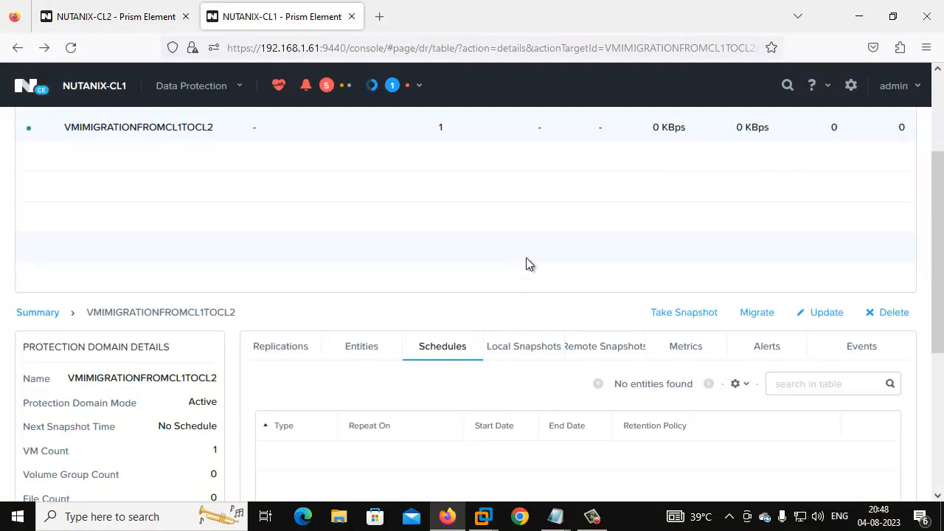
pyautogui.scroll(-2, 528, 264)
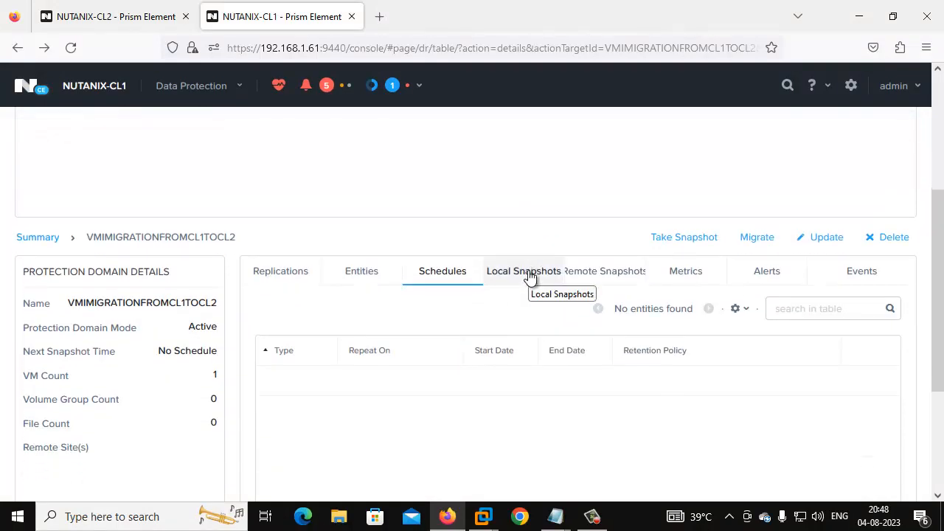
pyautogui.click(529, 276)
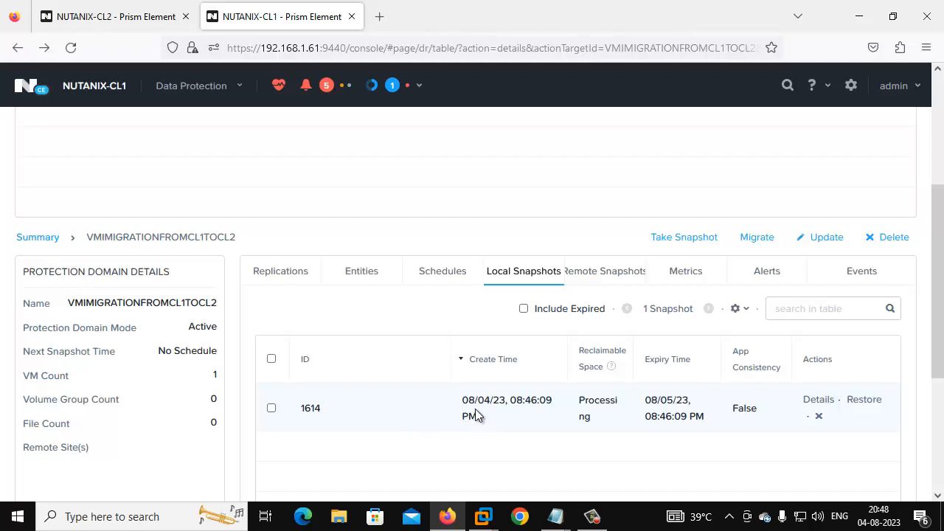
pyautogui.click(596, 271)
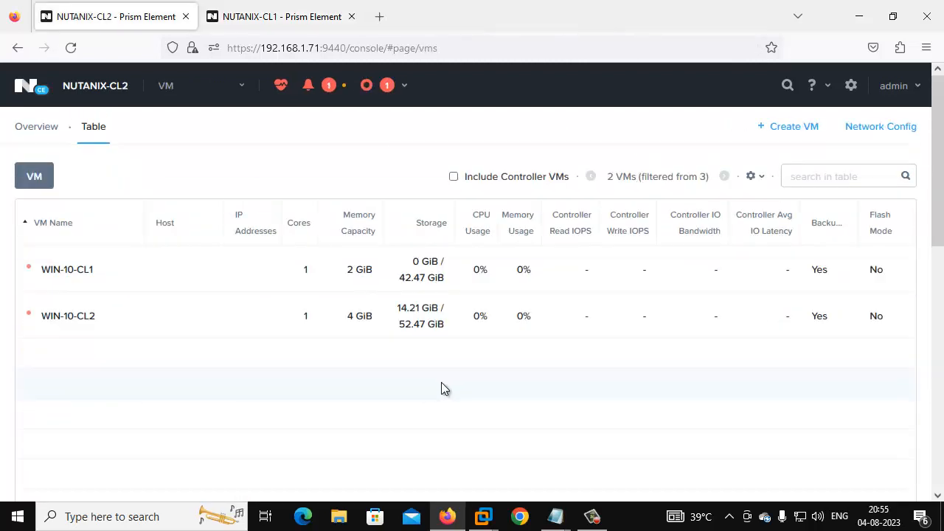
# Step: Confirm NUTANIX-CL1's VM table is now empty
pyautogui.click(260, 13)
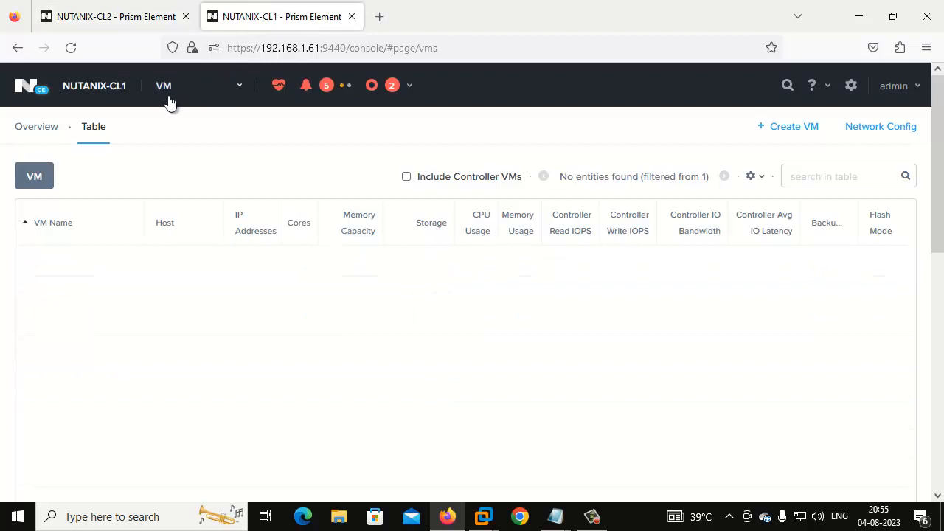
pyautogui.click(205, 96)
pyautogui.click(180, 164)
# Step: On NUTANIX-CL2, power on the migrated WIN-10-CL1 VM
pyautogui.click(162, 12)
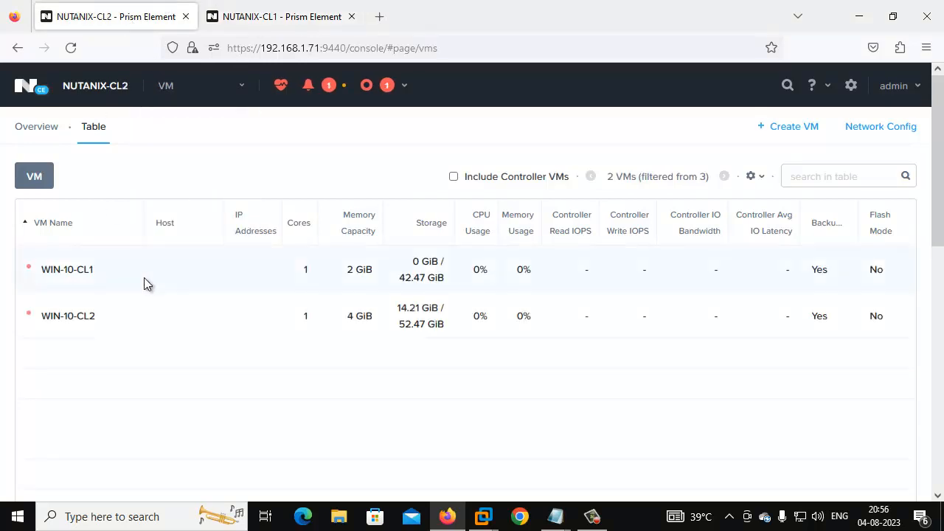
pyautogui.rightClick(147, 316)
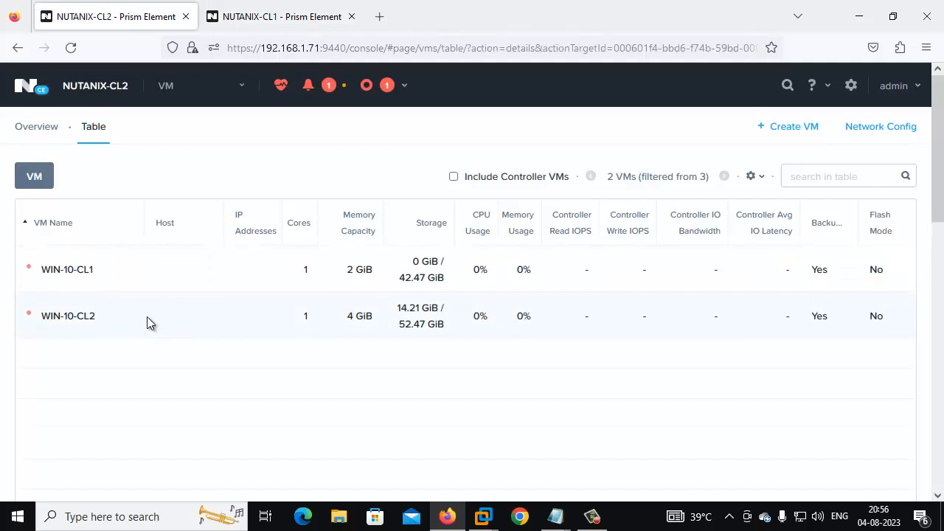
pyautogui.click(95, 270)
pyautogui.rightClick(95, 271)
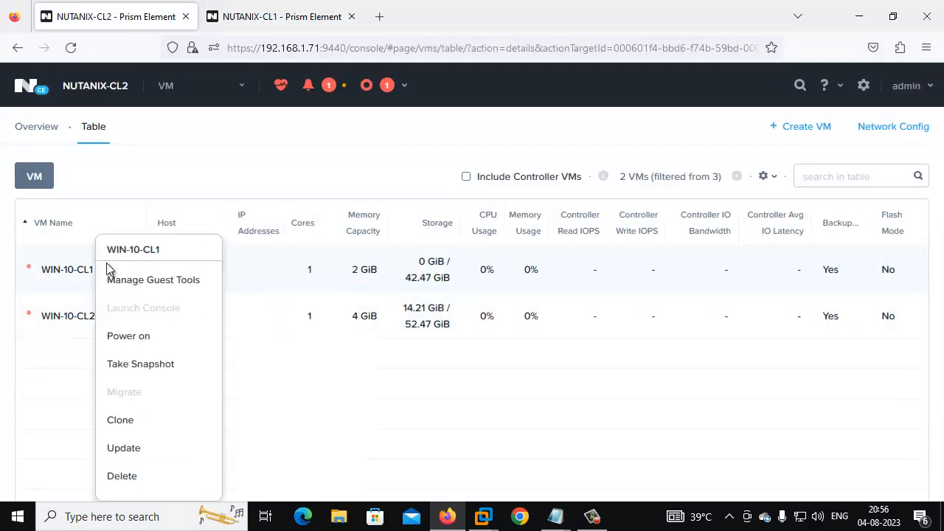
pyautogui.click(140, 336)
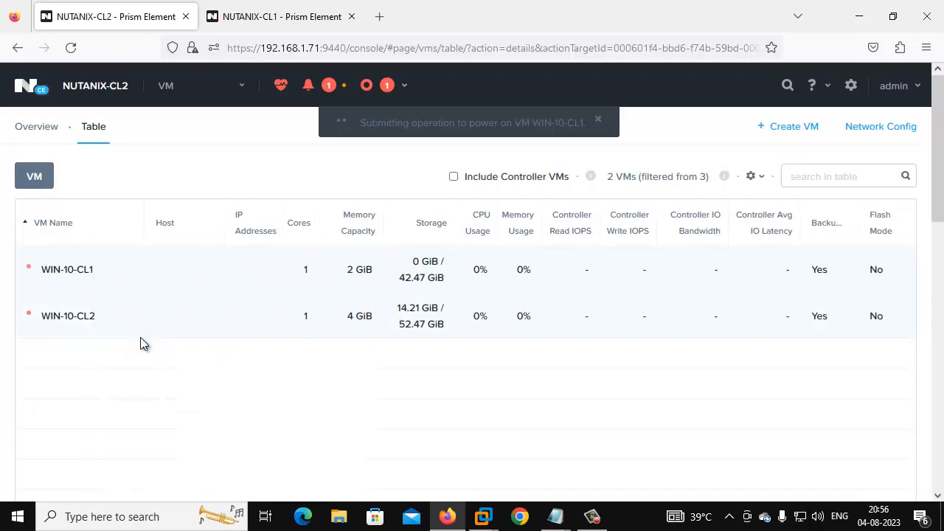
# Step: Open CL2's VMIMIGRATIONFROMCL1TOCL2 protection domain details, then return to the NUTANIX-CL1 cluster
pyautogui.click(195, 92)
pyautogui.click(234, 278)
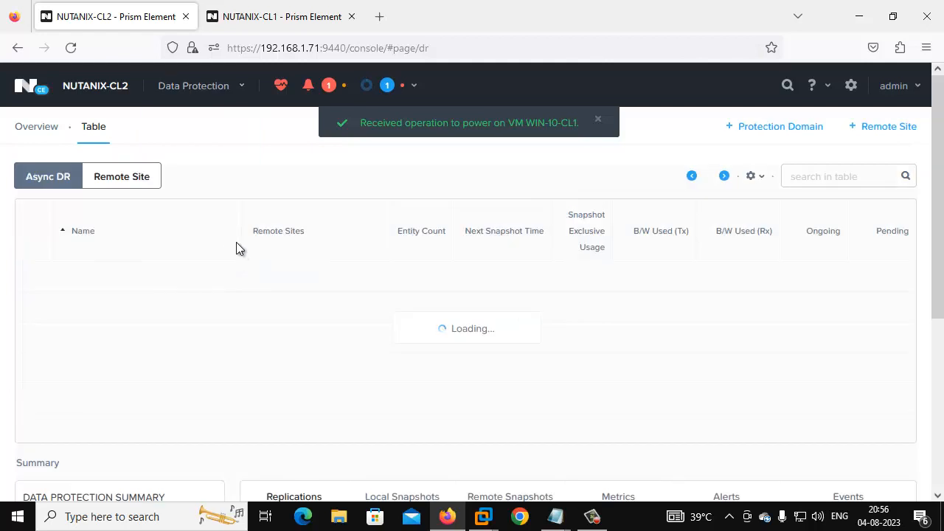
pyautogui.click(200, 279)
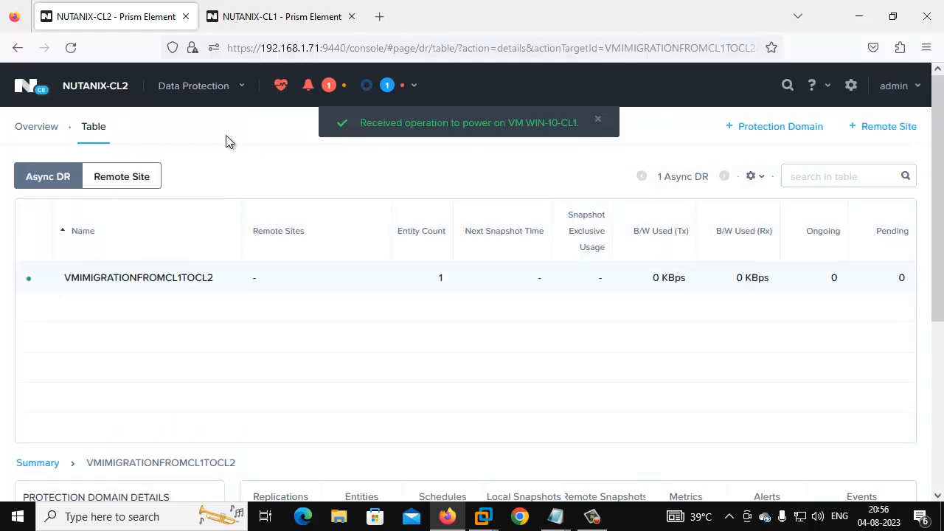
pyautogui.click(273, 7)
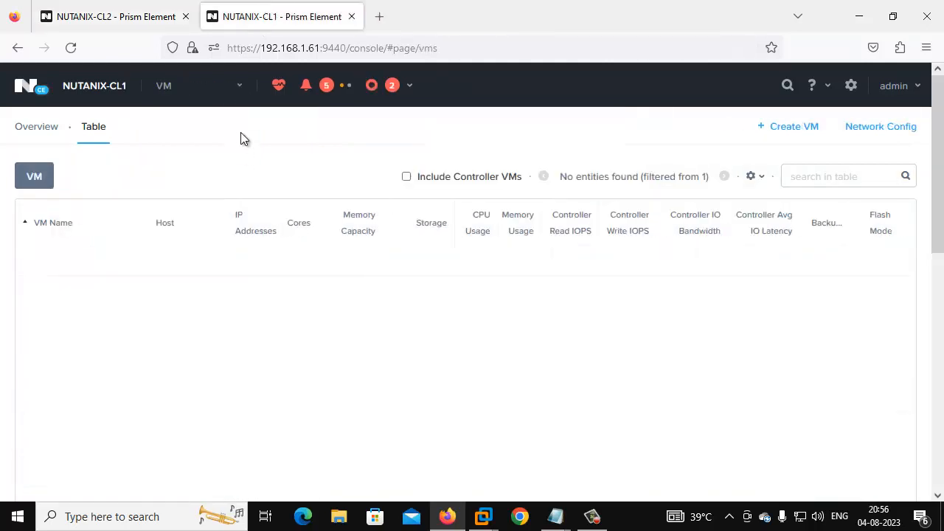
pyautogui.click(227, 94)
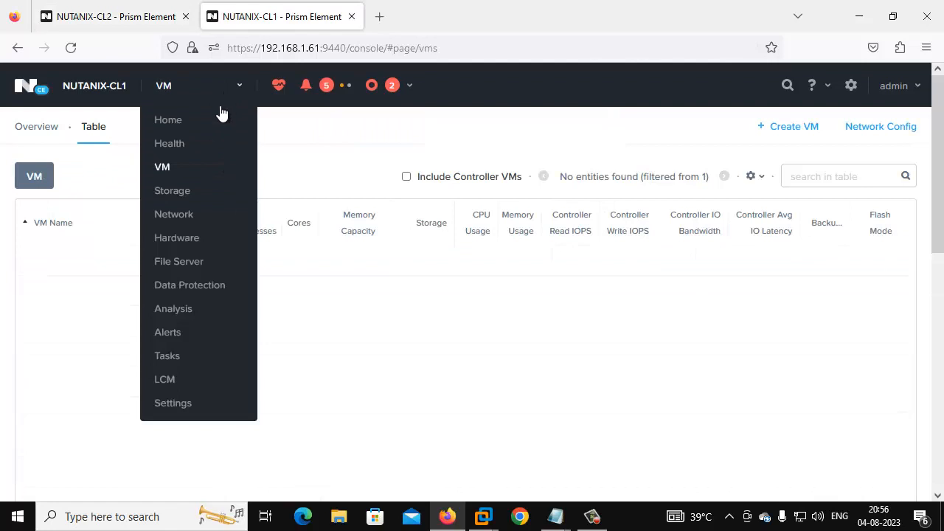
# Step: Unprotect WIN-10-CL1 from VMIMIGRATIONFROMCL1TOCL2 in CL2's Entities list
pyautogui.click(192, 286)
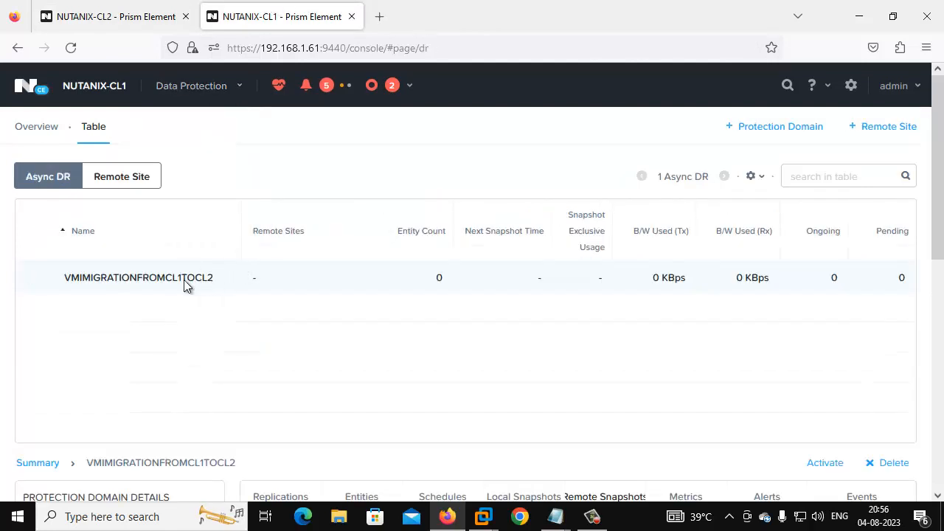
pyautogui.click(120, 13)
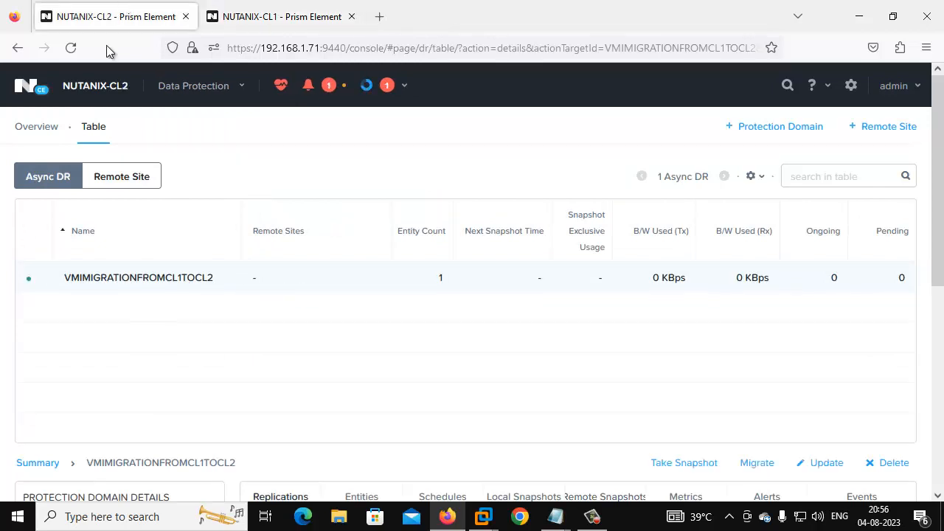
pyautogui.scroll(-2, 169, 279)
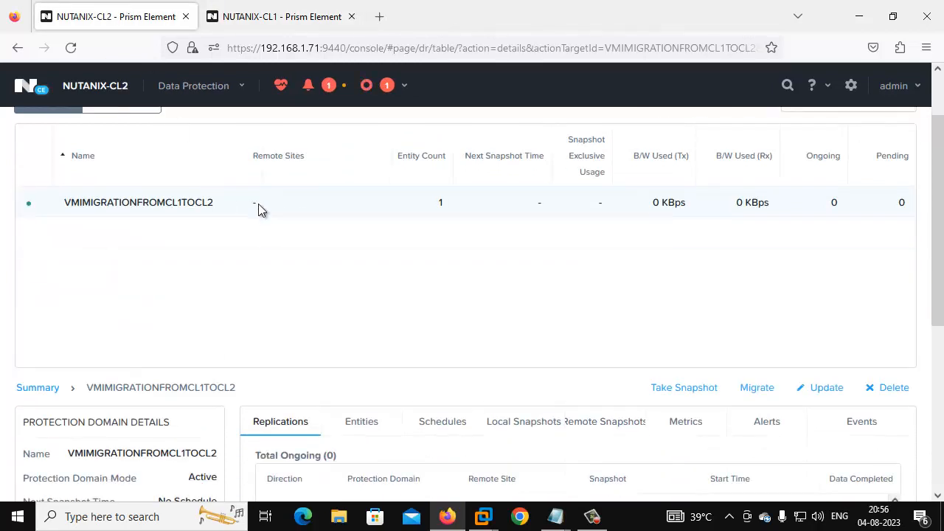
pyautogui.scroll(-3, 259, 203)
pyautogui.click(369, 273)
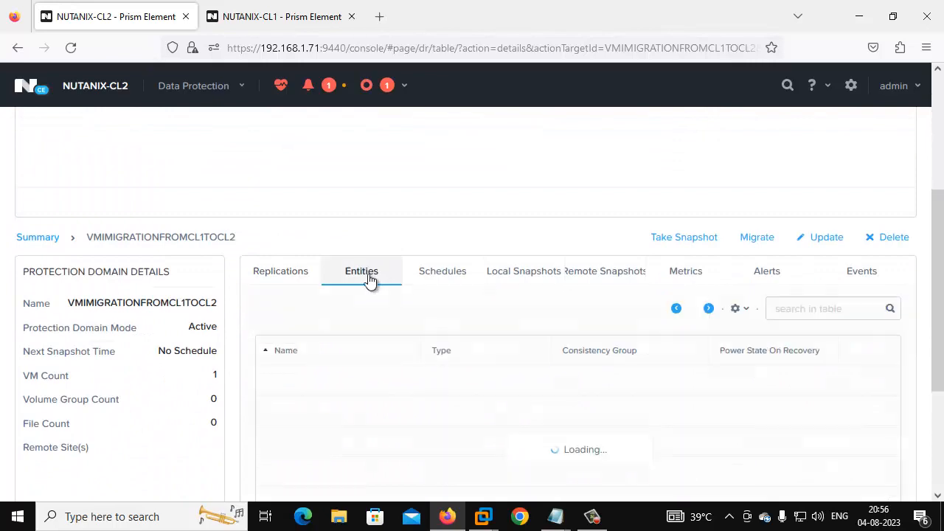
pyautogui.click(871, 389)
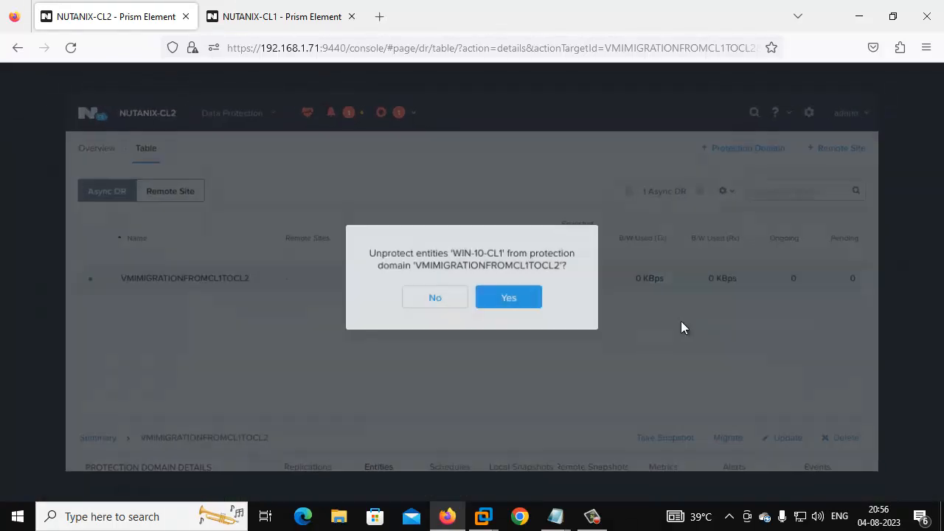
pyautogui.click(510, 299)
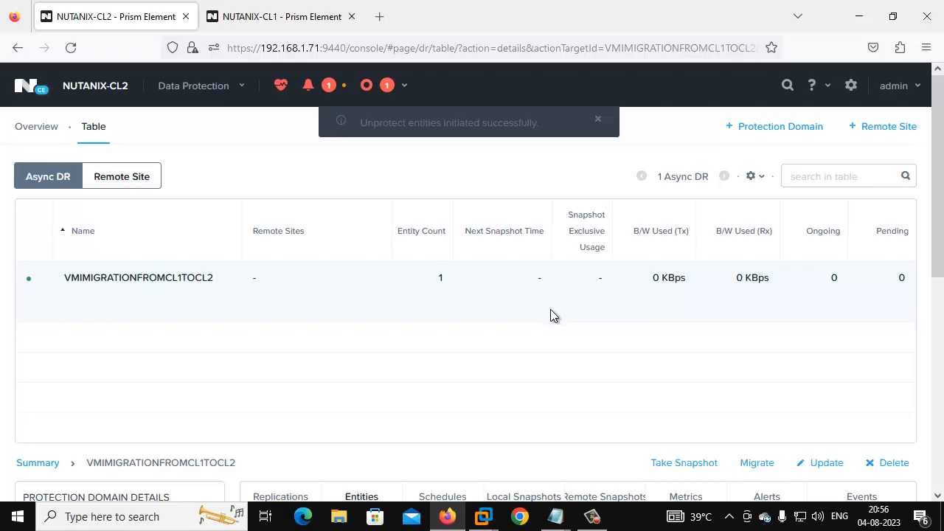
# Step: Sort protection domains by Entity Count and view the domain's local snapshots
pyautogui.click(424, 236)
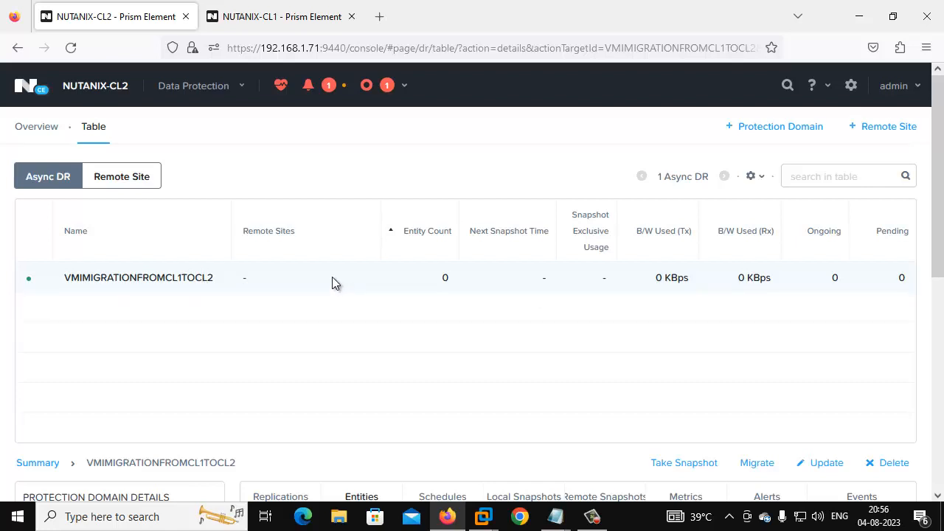
pyautogui.scroll(-2, 332, 276)
pyautogui.click(549, 346)
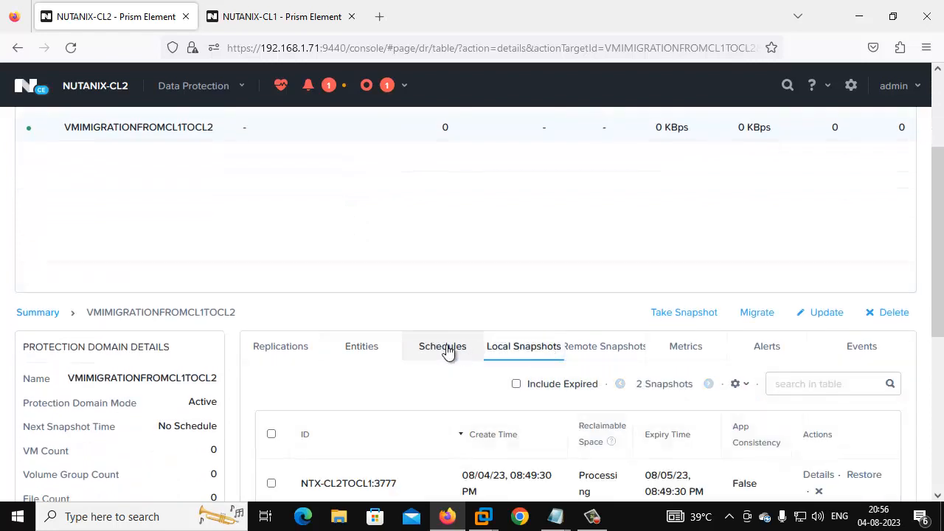
pyautogui.scroll(-2, 444, 343)
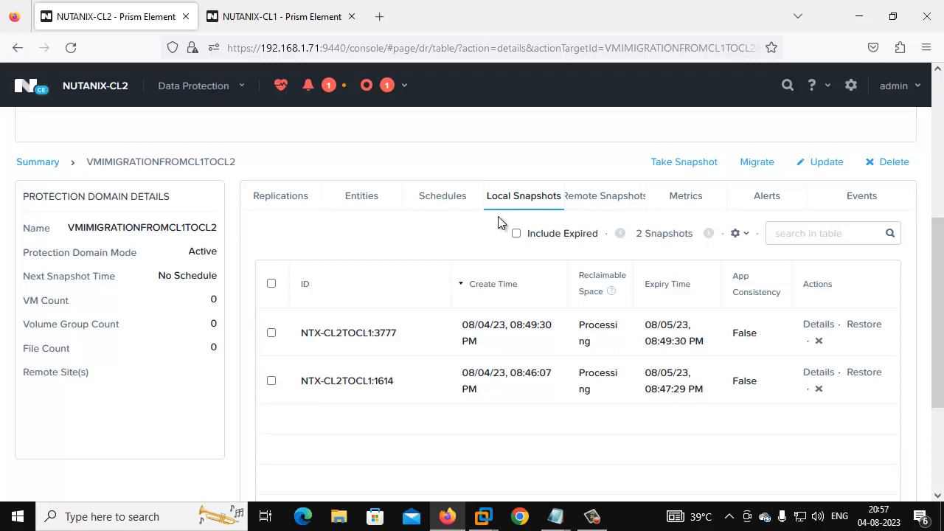
# Step: Launch WIN-10-CL1's console from CL2's VM table, then minimize the console window
pyautogui.click(195, 86)
pyautogui.click(177, 168)
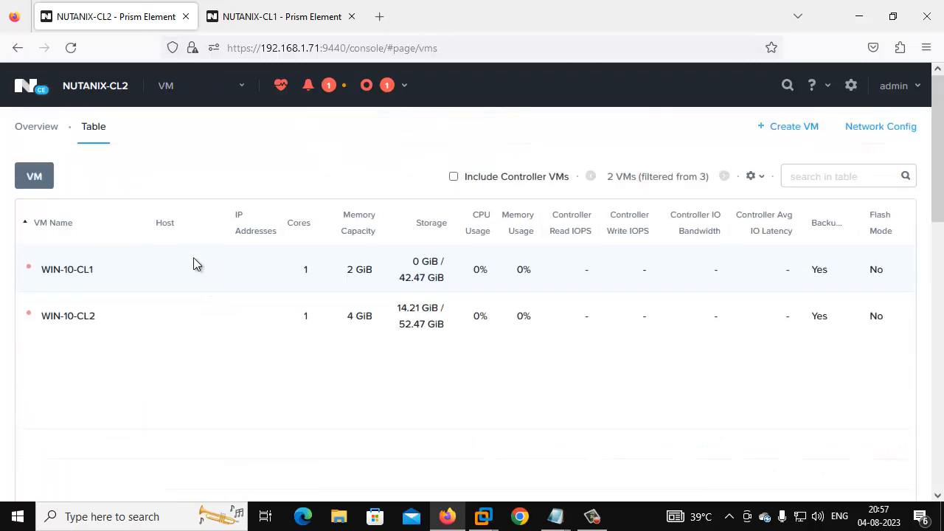
pyautogui.rightClick(163, 271)
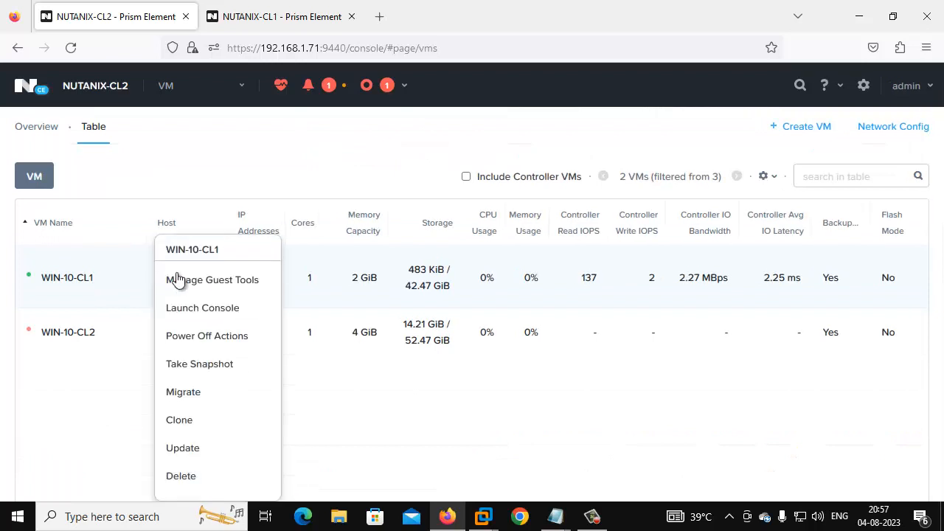
pyautogui.click(214, 309)
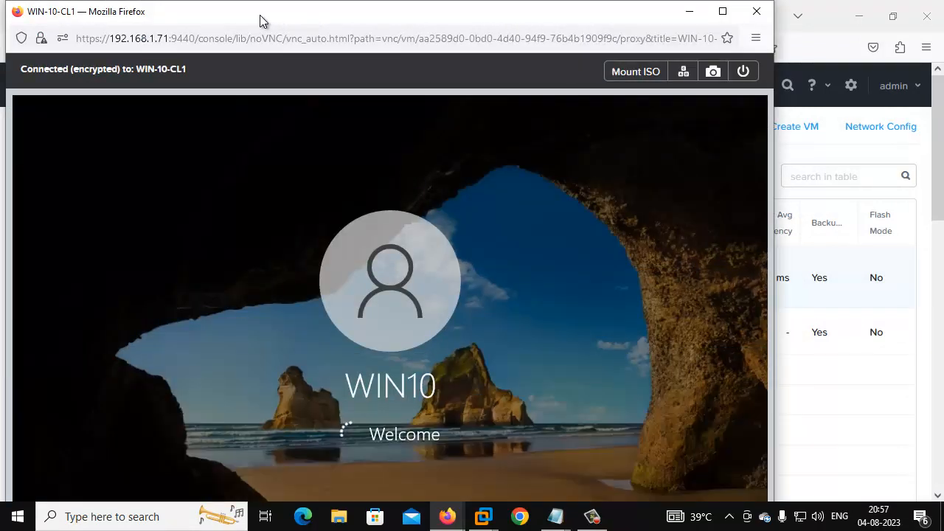
pyautogui.click(691, 13)
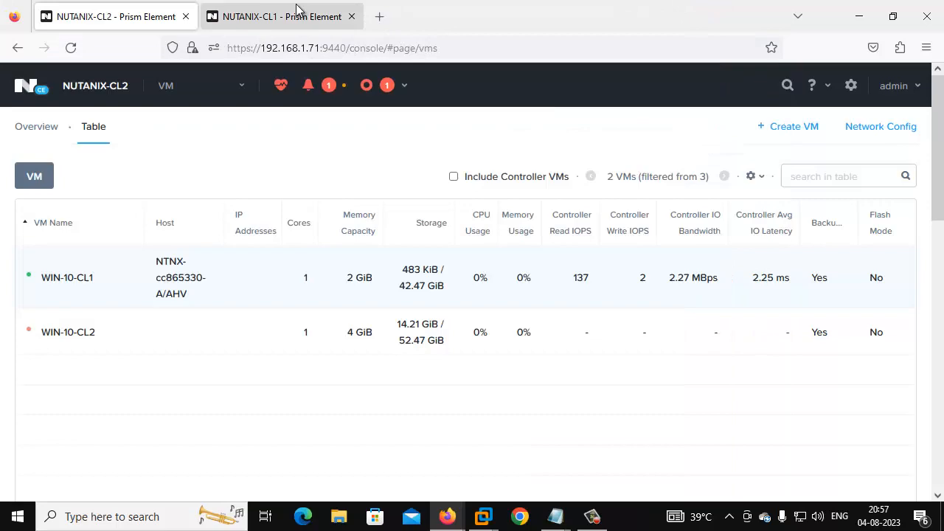
pyautogui.click(194, 89)
# Step: Delete local snapshot NTX-CL2TOCL1:3777 from VMIMIGRATIONFROMCL1TOCL2 on NUTANIX-CL2
pyautogui.click(235, 283)
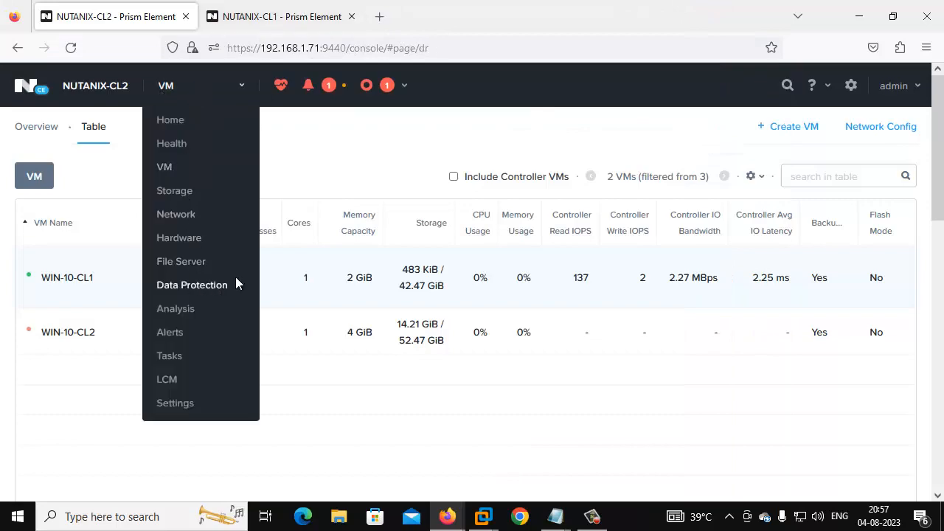
pyautogui.scroll(-3, 464, 295)
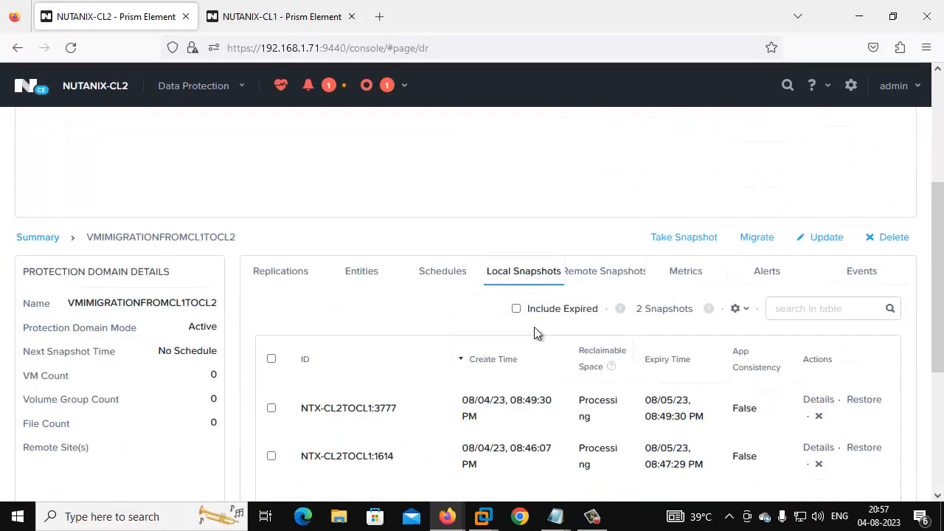
pyautogui.scroll(-2, 508, 312)
pyautogui.click(272, 210)
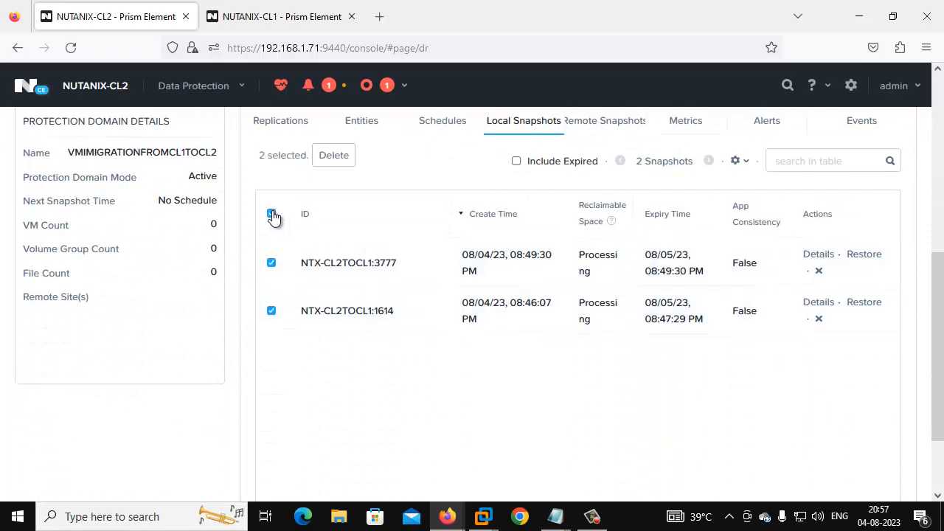
pyautogui.scroll(1, 672, 360)
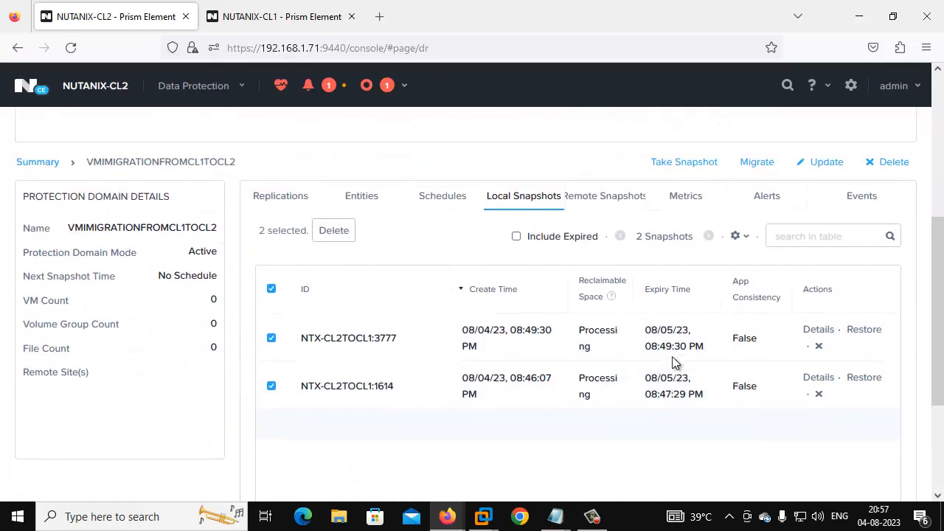
pyautogui.click(818, 346)
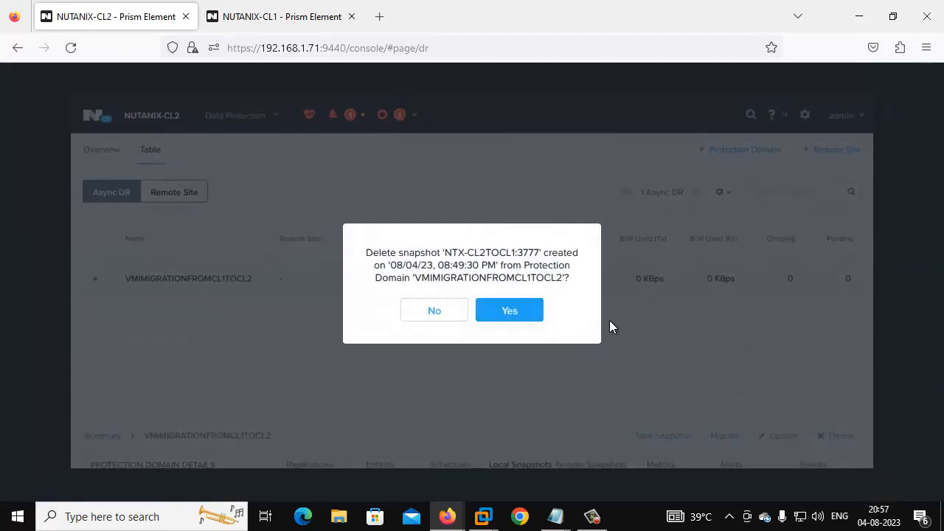
pyautogui.click(519, 312)
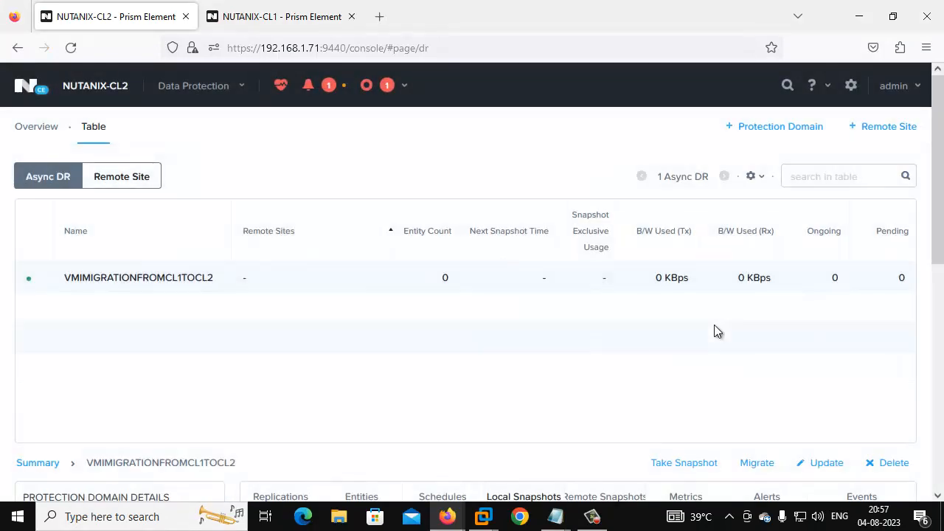
# Step: Delete the remaining local snapshot NTX-CL2TOCL1:1614
pyautogui.scroll(-4, 538, 358)
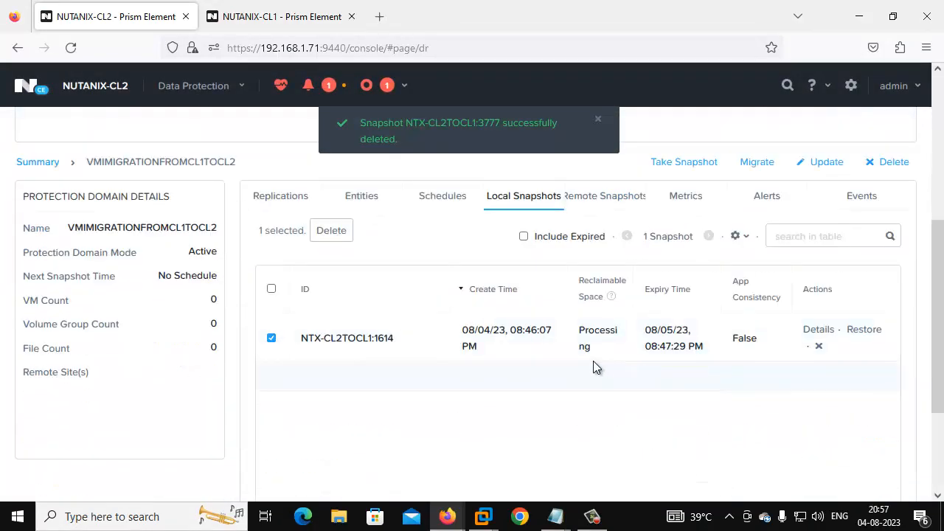
pyautogui.click(819, 345)
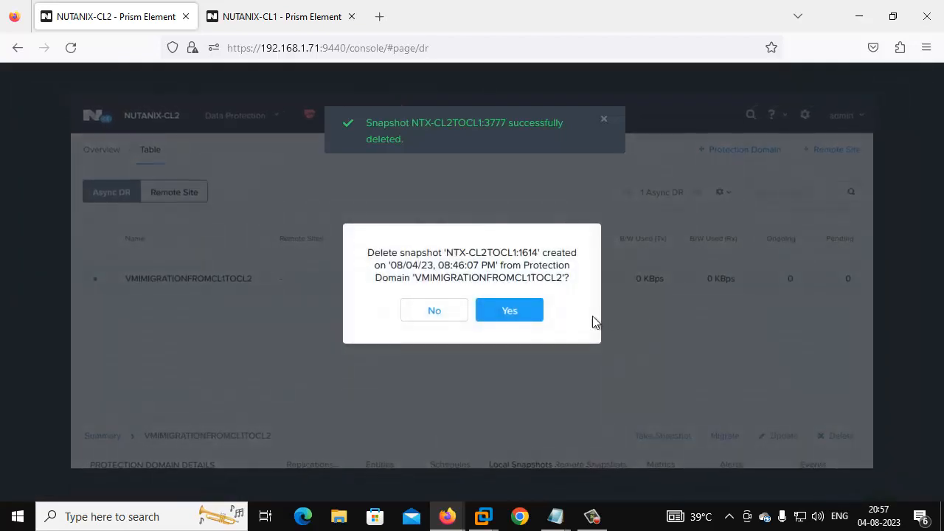
pyautogui.click(519, 312)
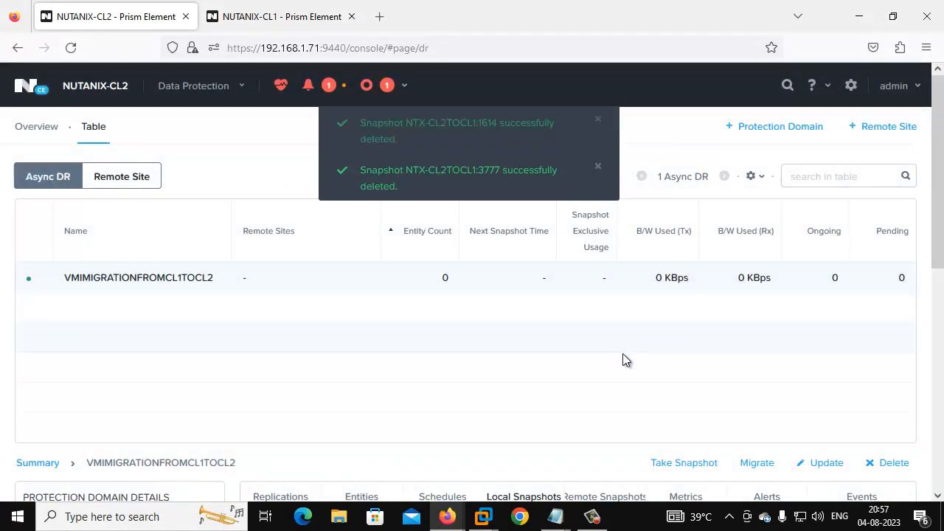
pyautogui.scroll(-4, 609, 353)
pyautogui.scroll(2, 484, 344)
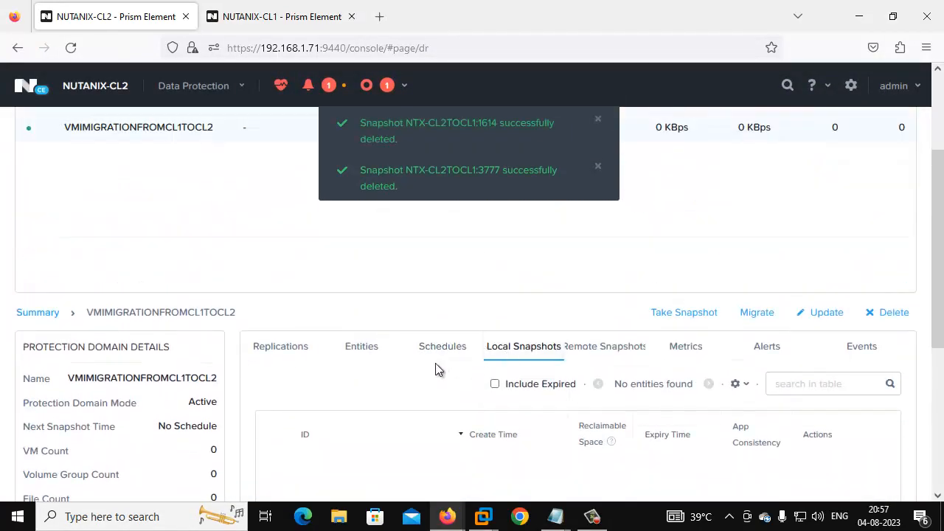
# Step: On NUTANIX-CL1, delete the protection domain's local snapshot 3777
pyautogui.click(302, 16)
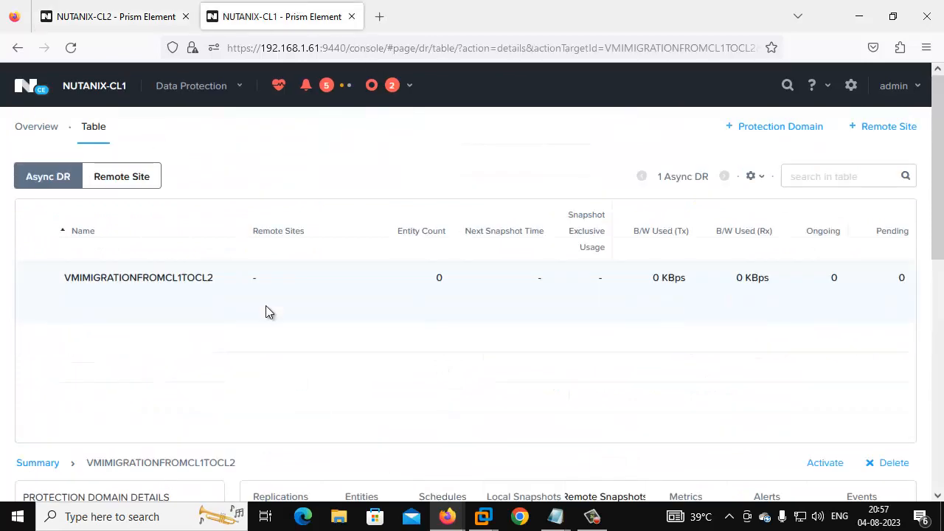
pyautogui.scroll(-5, 266, 287)
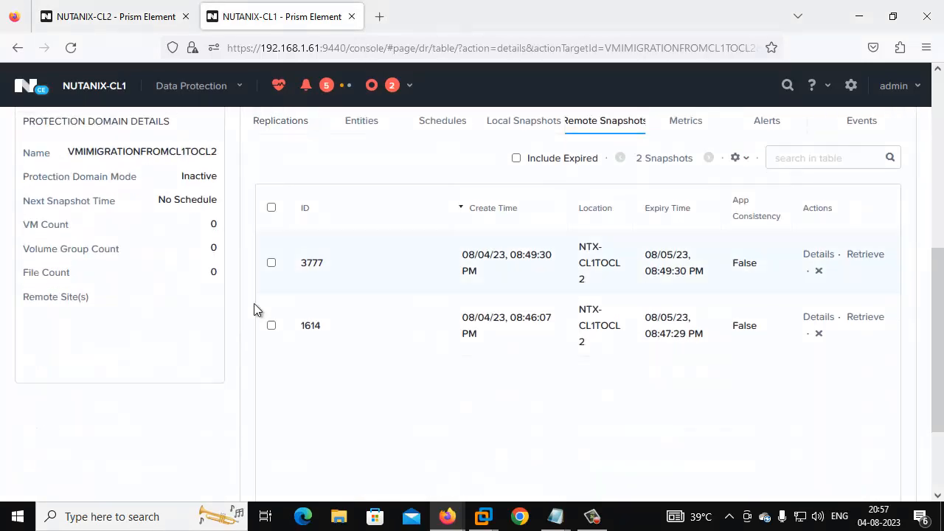
pyautogui.scroll(2, 458, 352)
pyautogui.click(523, 273)
pyautogui.scroll(-2, 590, 278)
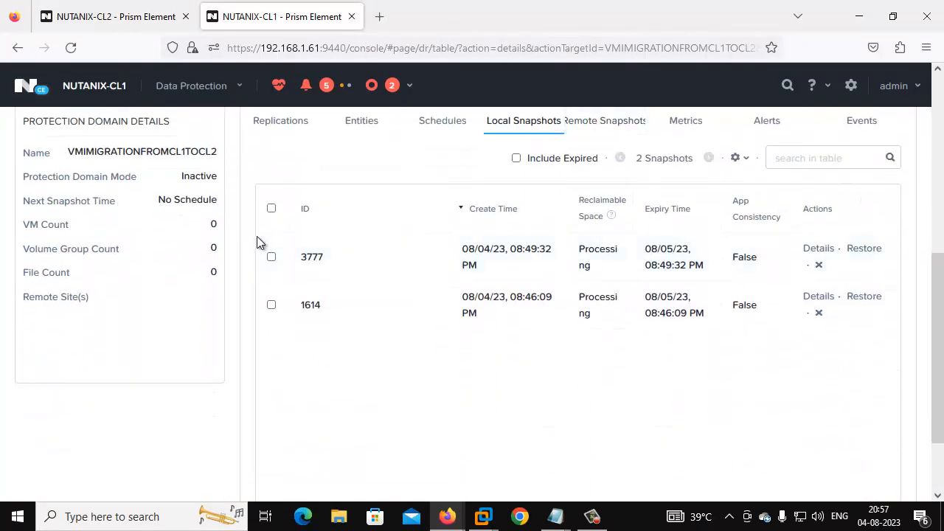
pyautogui.click(272, 258)
pyautogui.click(271, 310)
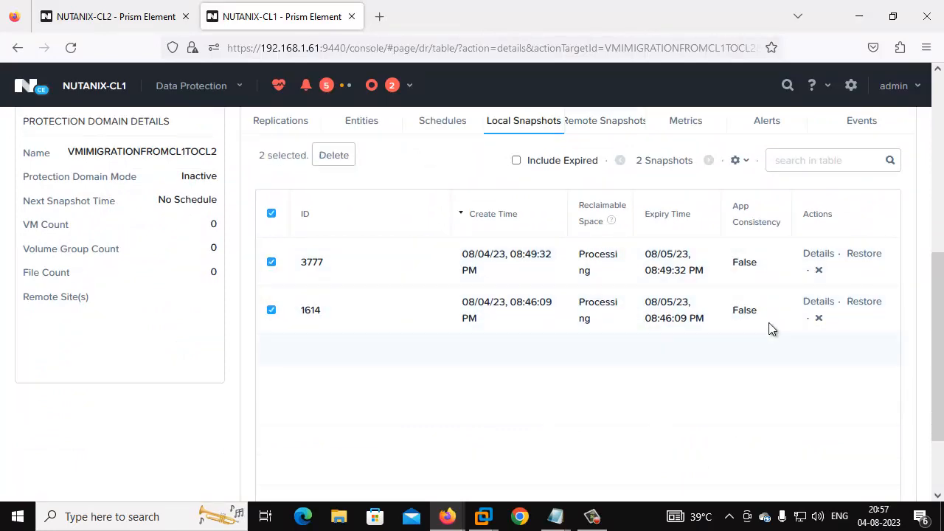
pyautogui.click(818, 270)
pyautogui.click(527, 301)
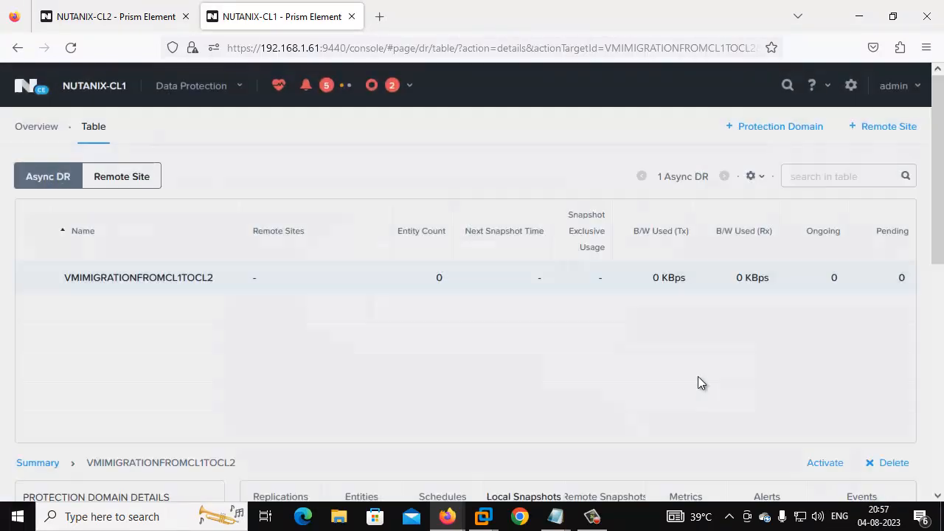
# Step: Delete CL1's local snapshot 1614
pyautogui.scroll(-4, 642, 353)
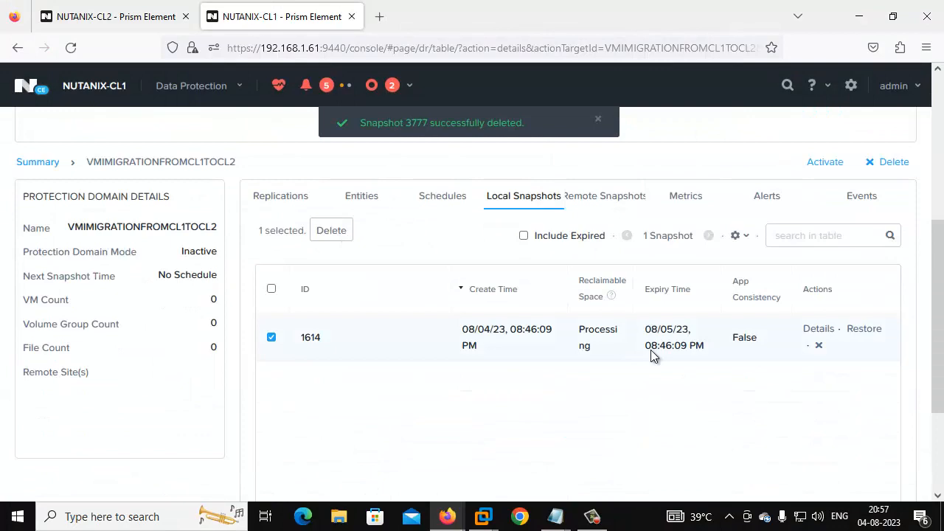
pyautogui.click(818, 343)
pyautogui.click(527, 316)
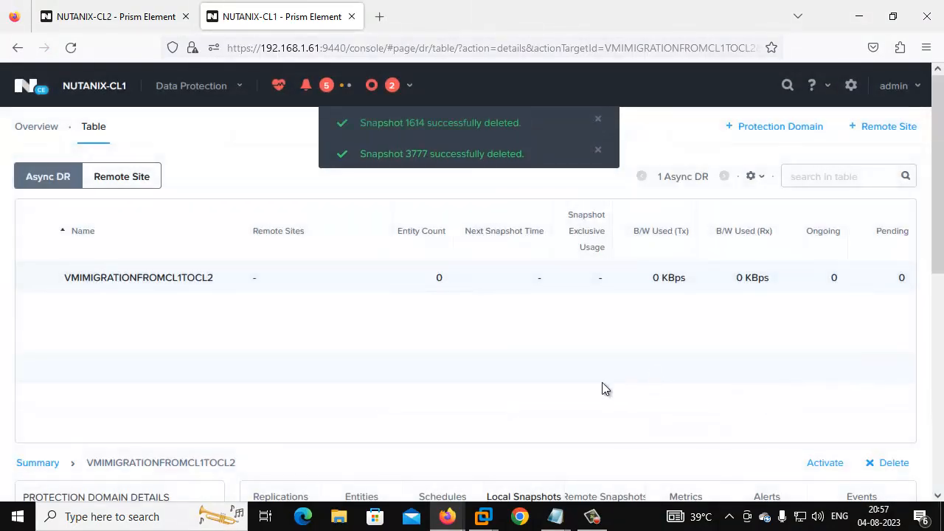
# Step: Verify no remote snapshots remain on CL1, then return to NUTANIX-CL2
pyautogui.scroll(-3, 352, 343)
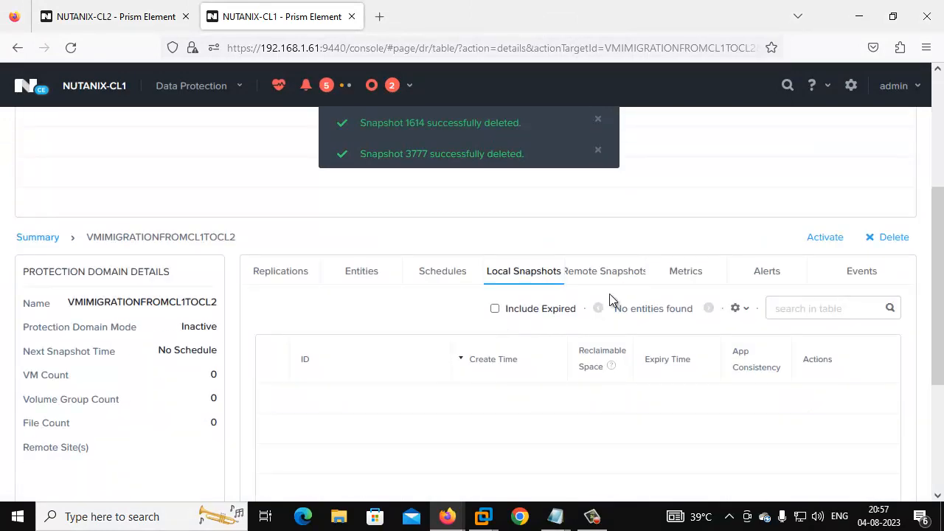
pyautogui.click(612, 273)
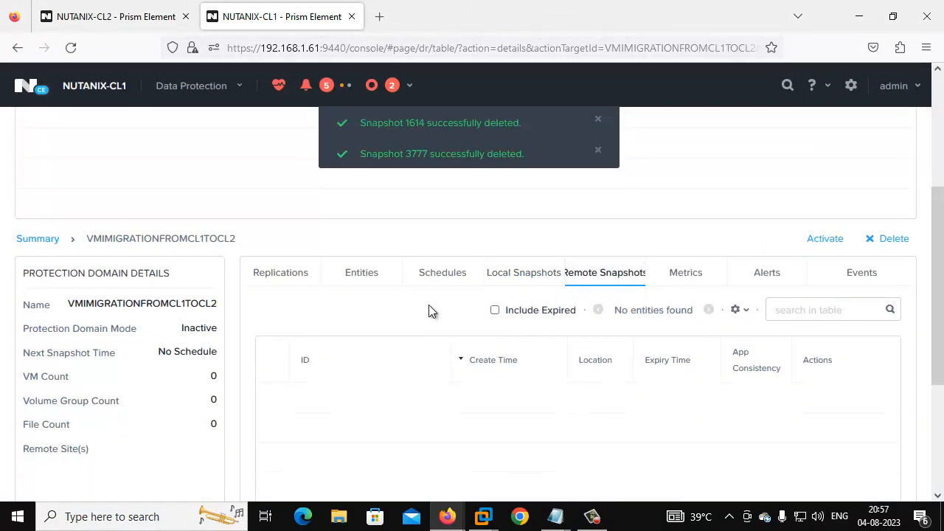
pyautogui.scroll(3, 430, 311)
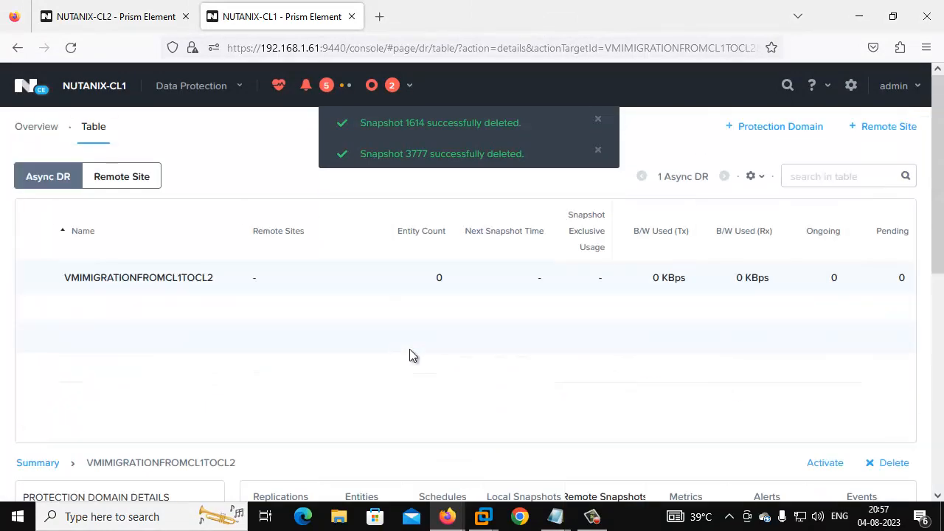
pyautogui.scroll(-3, 412, 356)
pyautogui.scroll(3, 411, 356)
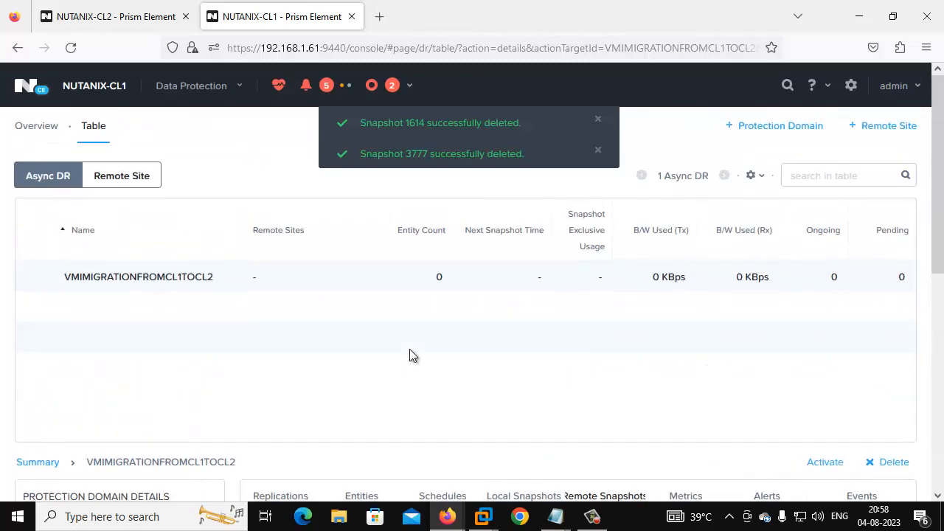
pyautogui.scroll(-3, 411, 356)
pyautogui.click(131, 14)
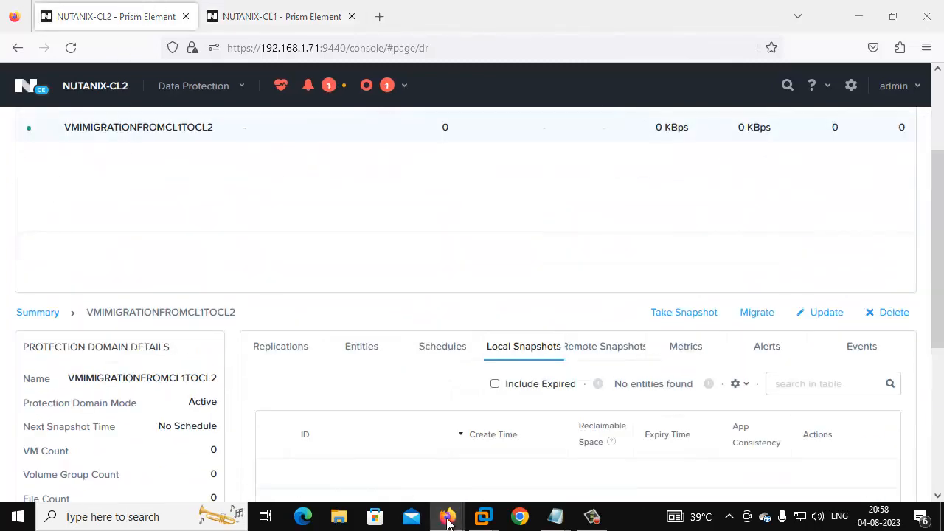
# Step: Move the WIN-10-CL1 console aside and open NUTANIX-CL2's VM page
pyautogui.moveTo(447, 517)
pyautogui.click(508, 471)
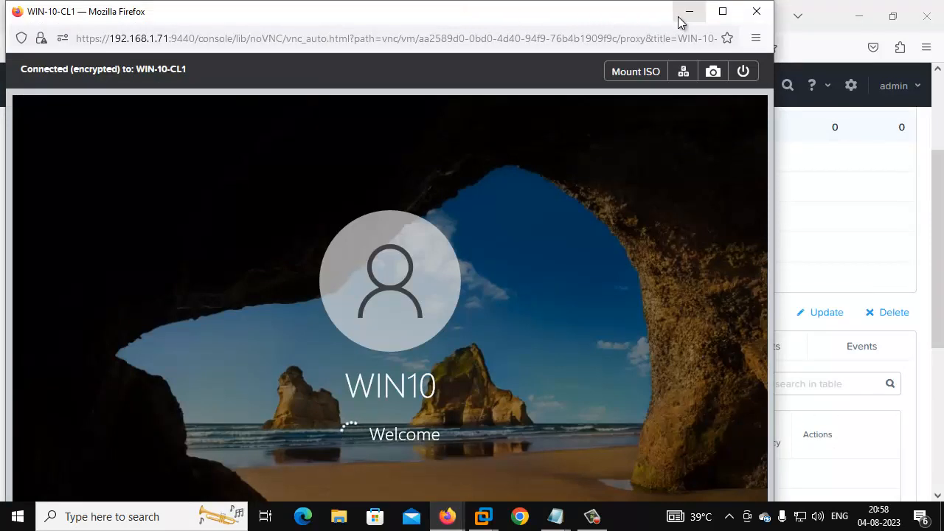
pyautogui.moveTo(376, 20); pyautogui.dragTo(556, 30)
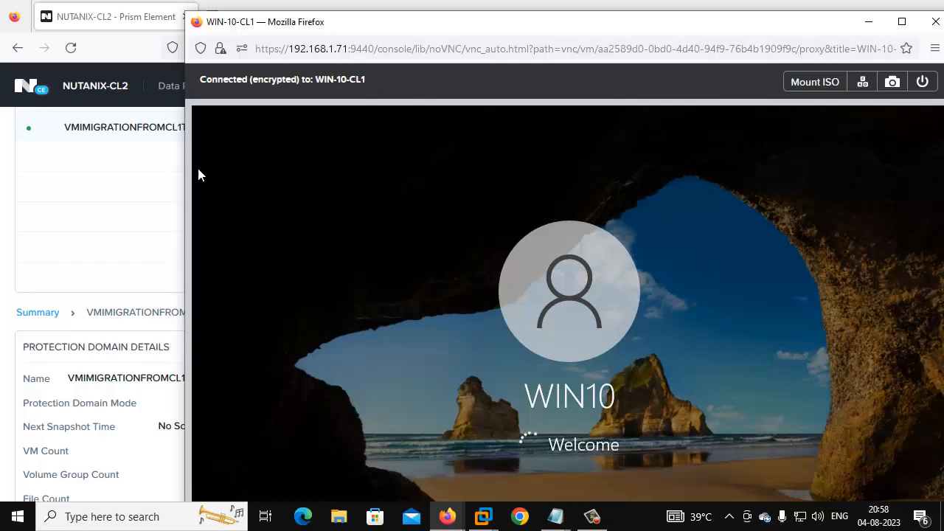
pyautogui.click(151, 98)
pyautogui.click(184, 88)
pyautogui.click(164, 171)
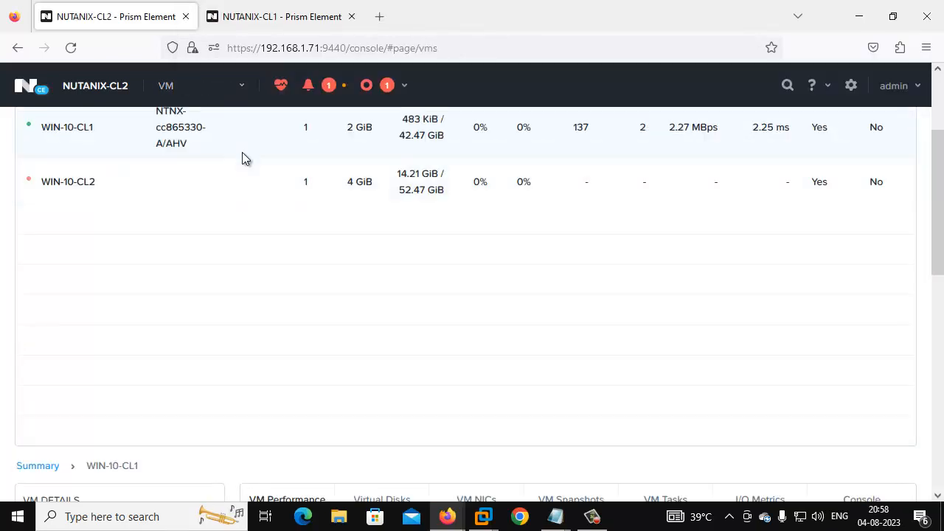
pyautogui.scroll(2, 94, 232)
# Step: Open NUTANIX-CL1's VM page to confirm it has no VMs
pyautogui.click(248, 21)
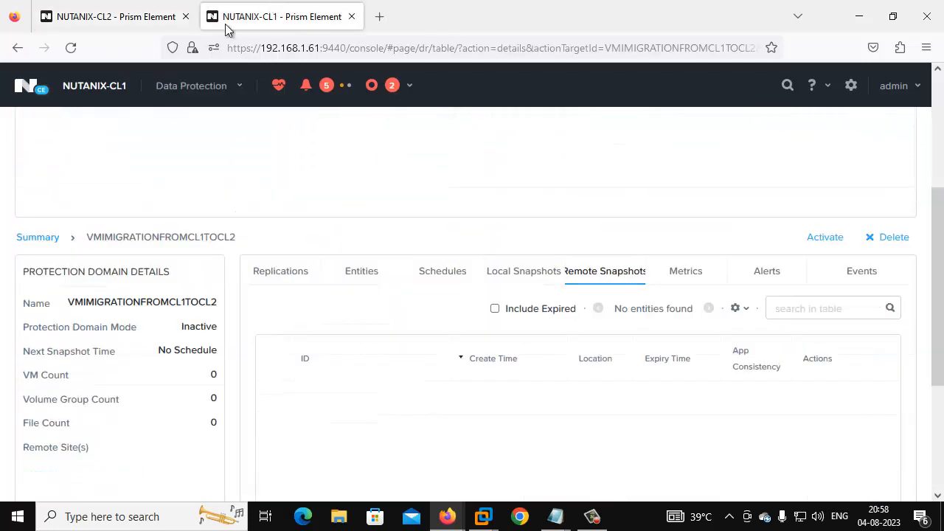
pyautogui.click(208, 94)
pyautogui.click(195, 163)
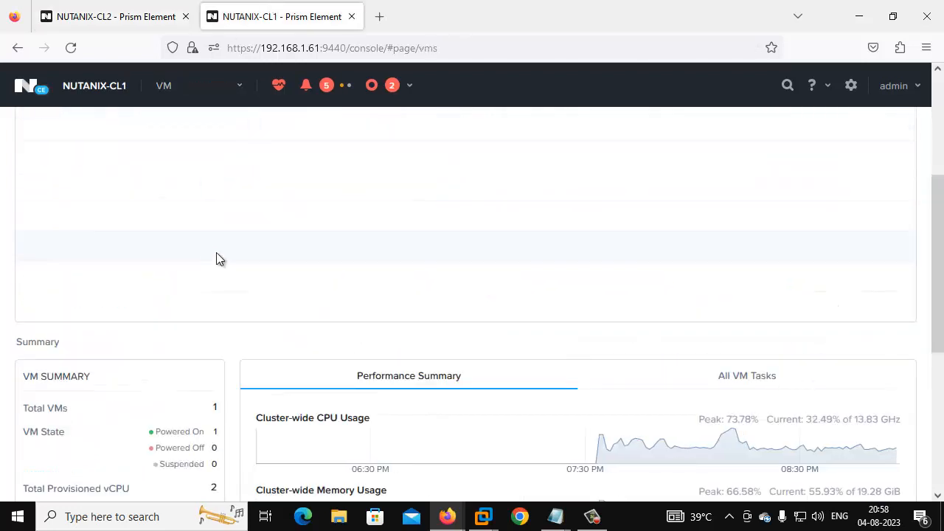